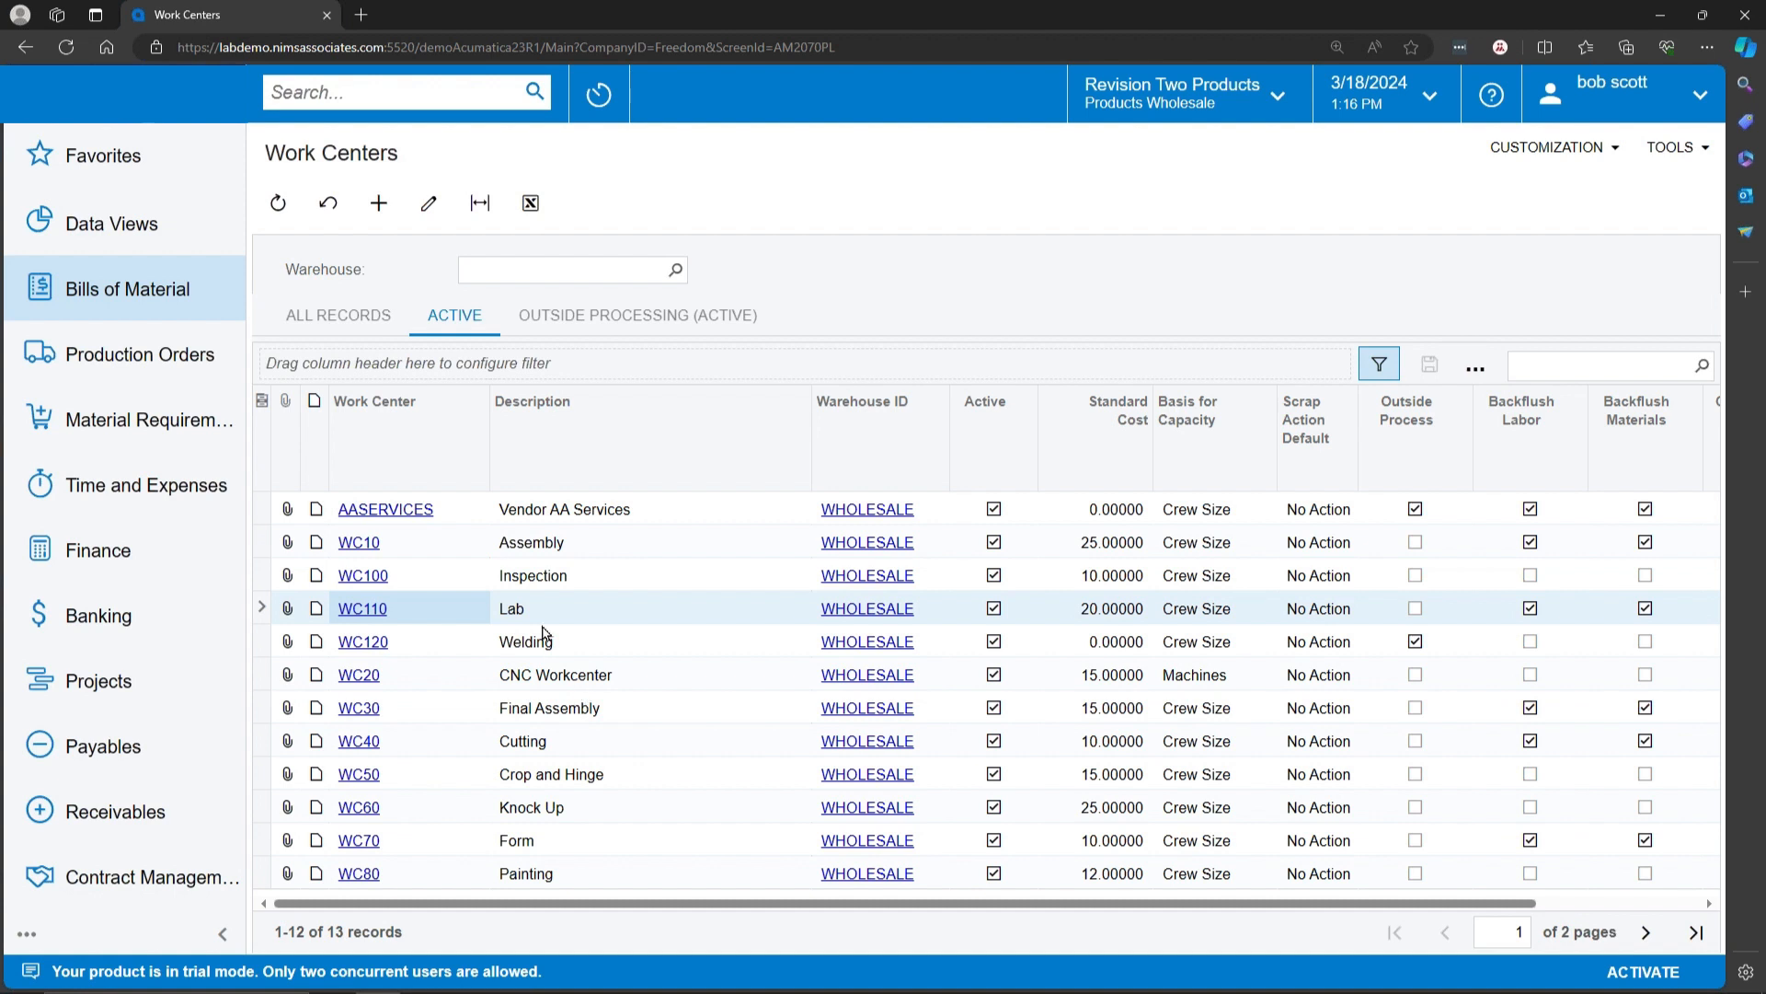
# Step: Open work center WC110 (Lab) and examine its standard cost, basis for capacity options and shifts
pyautogui.doubleClick(543, 623)
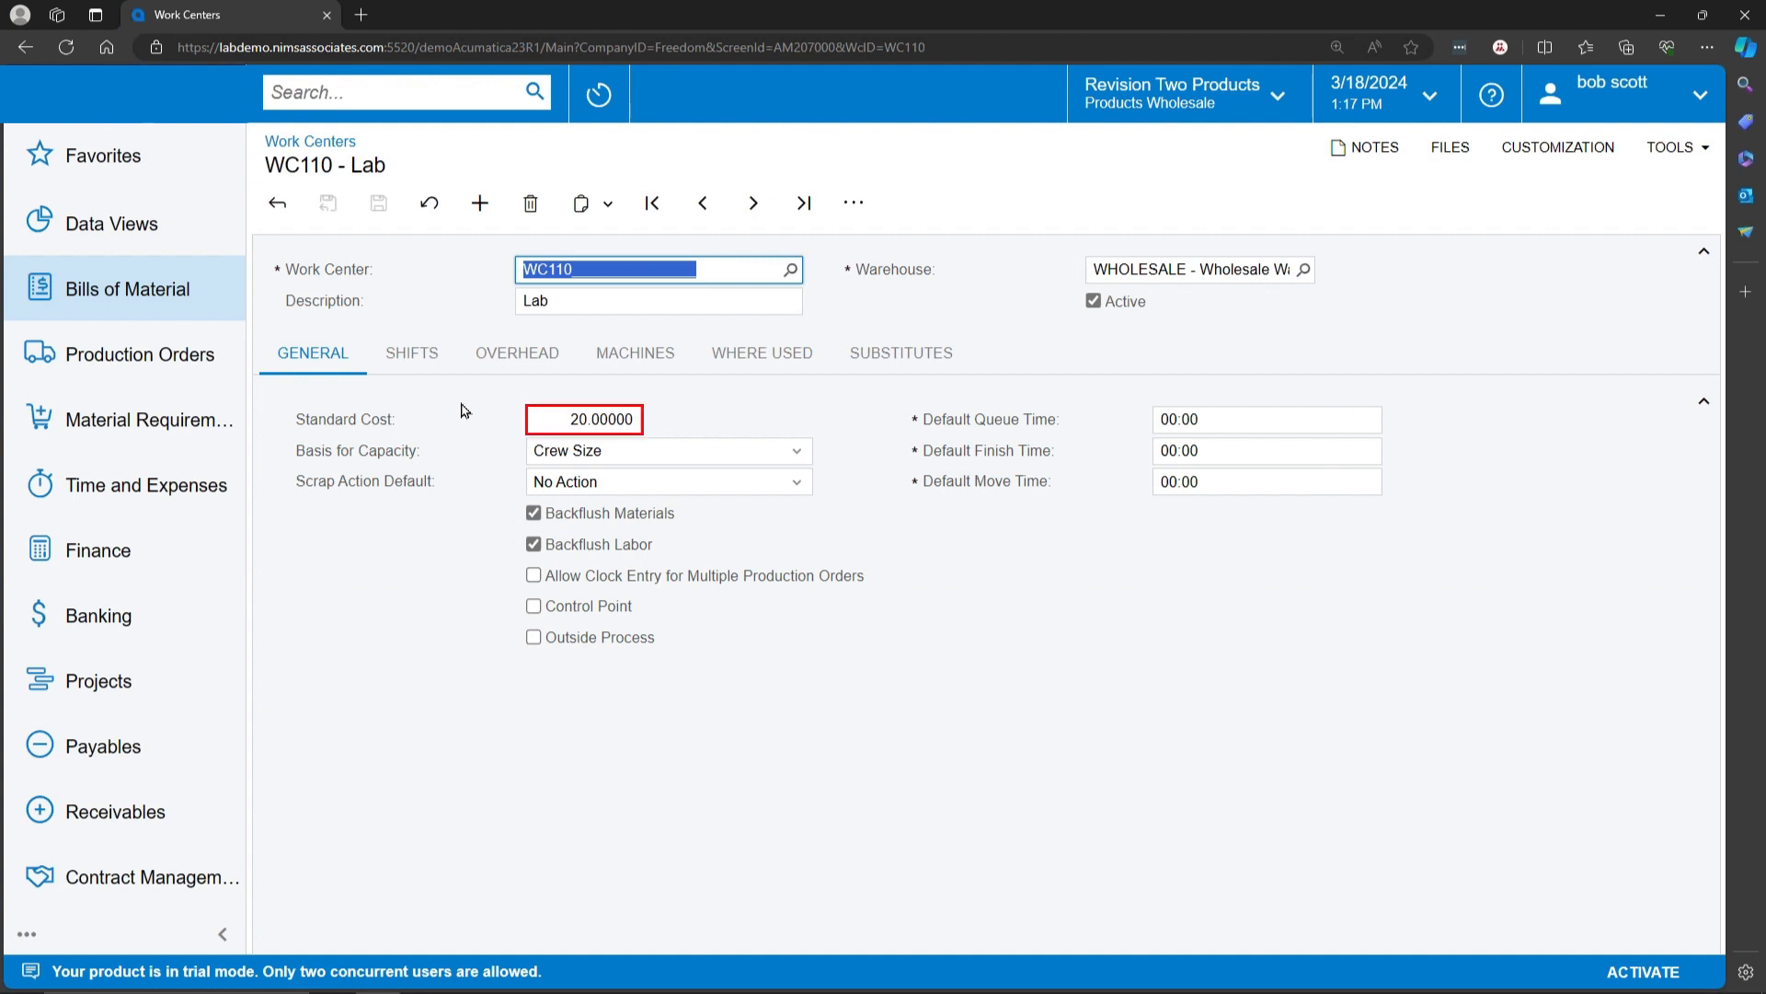
pyautogui.click(598, 418)
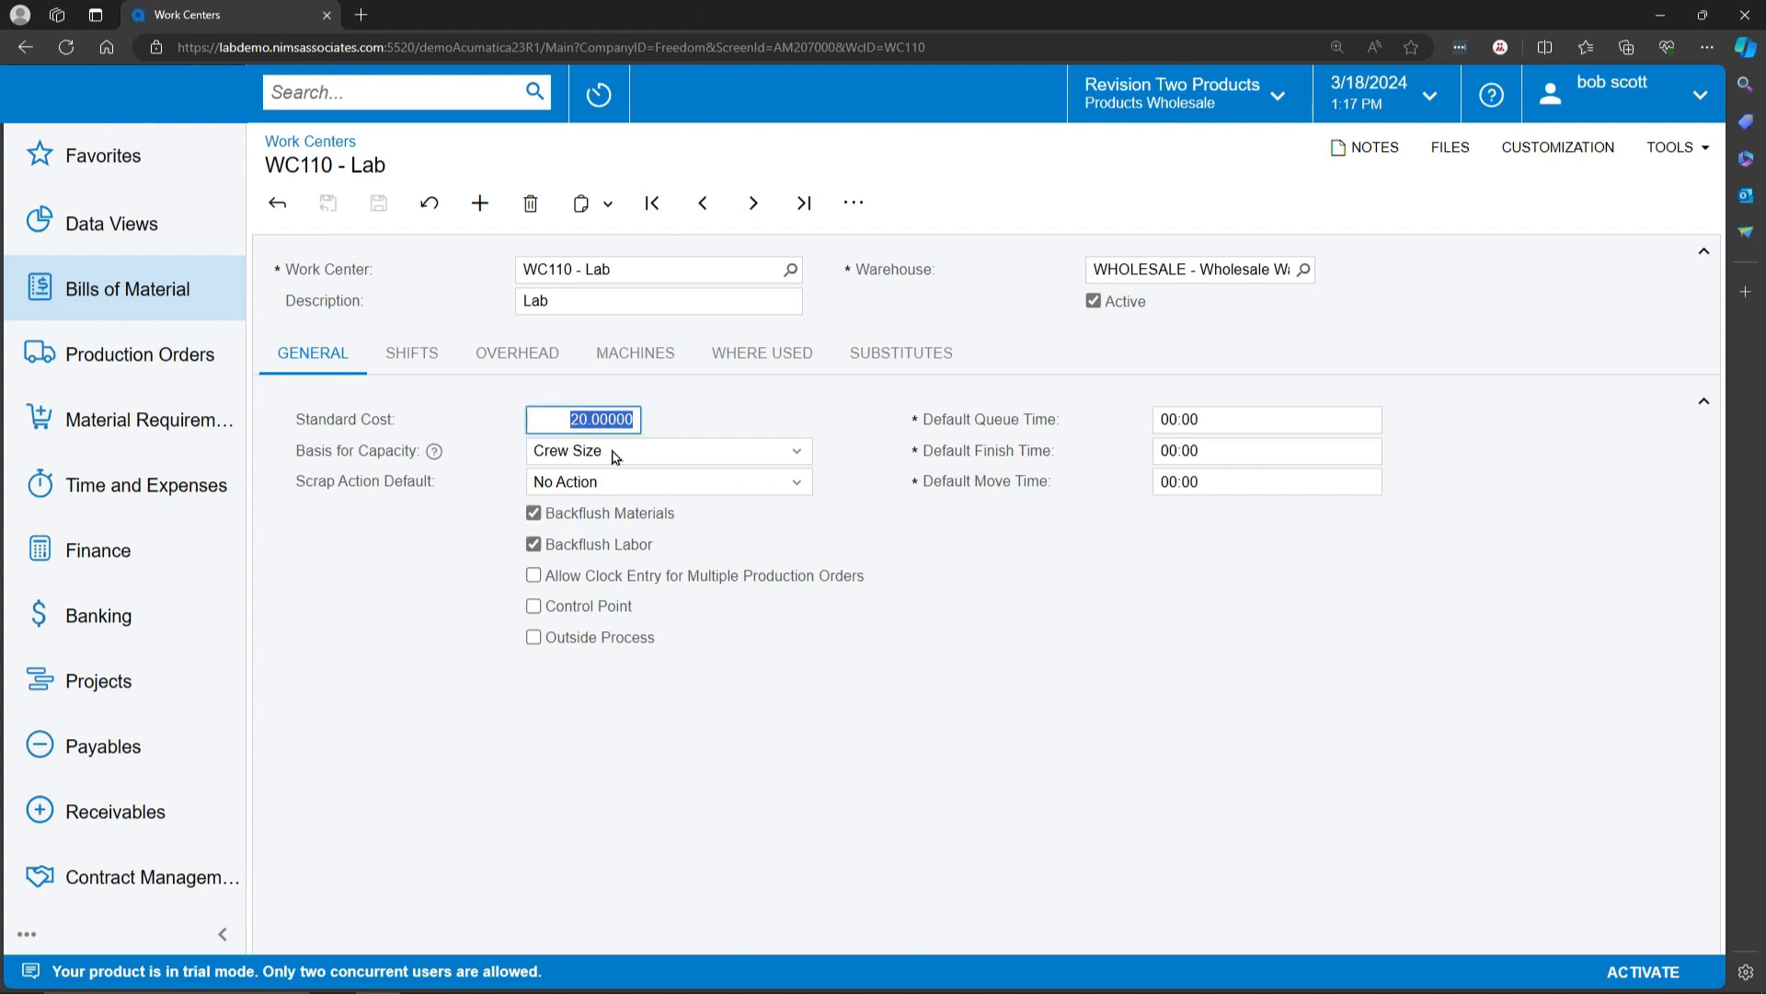
pyautogui.click(806, 454)
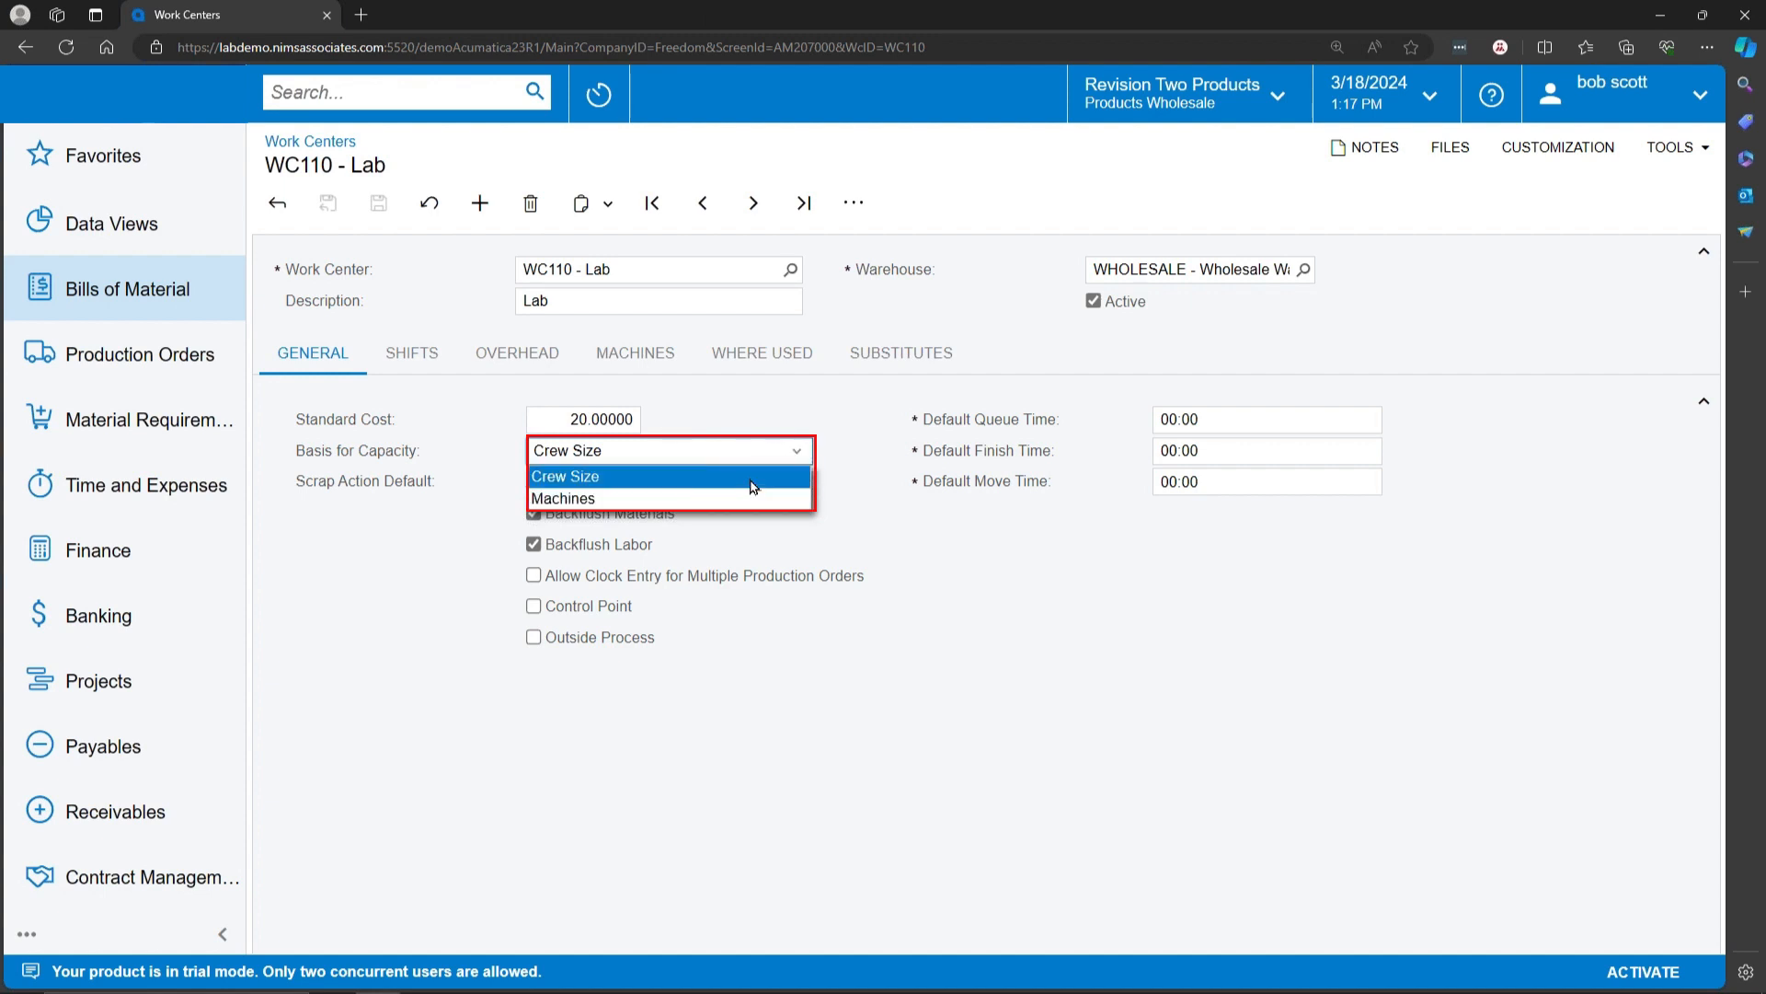
pyautogui.click(753, 487)
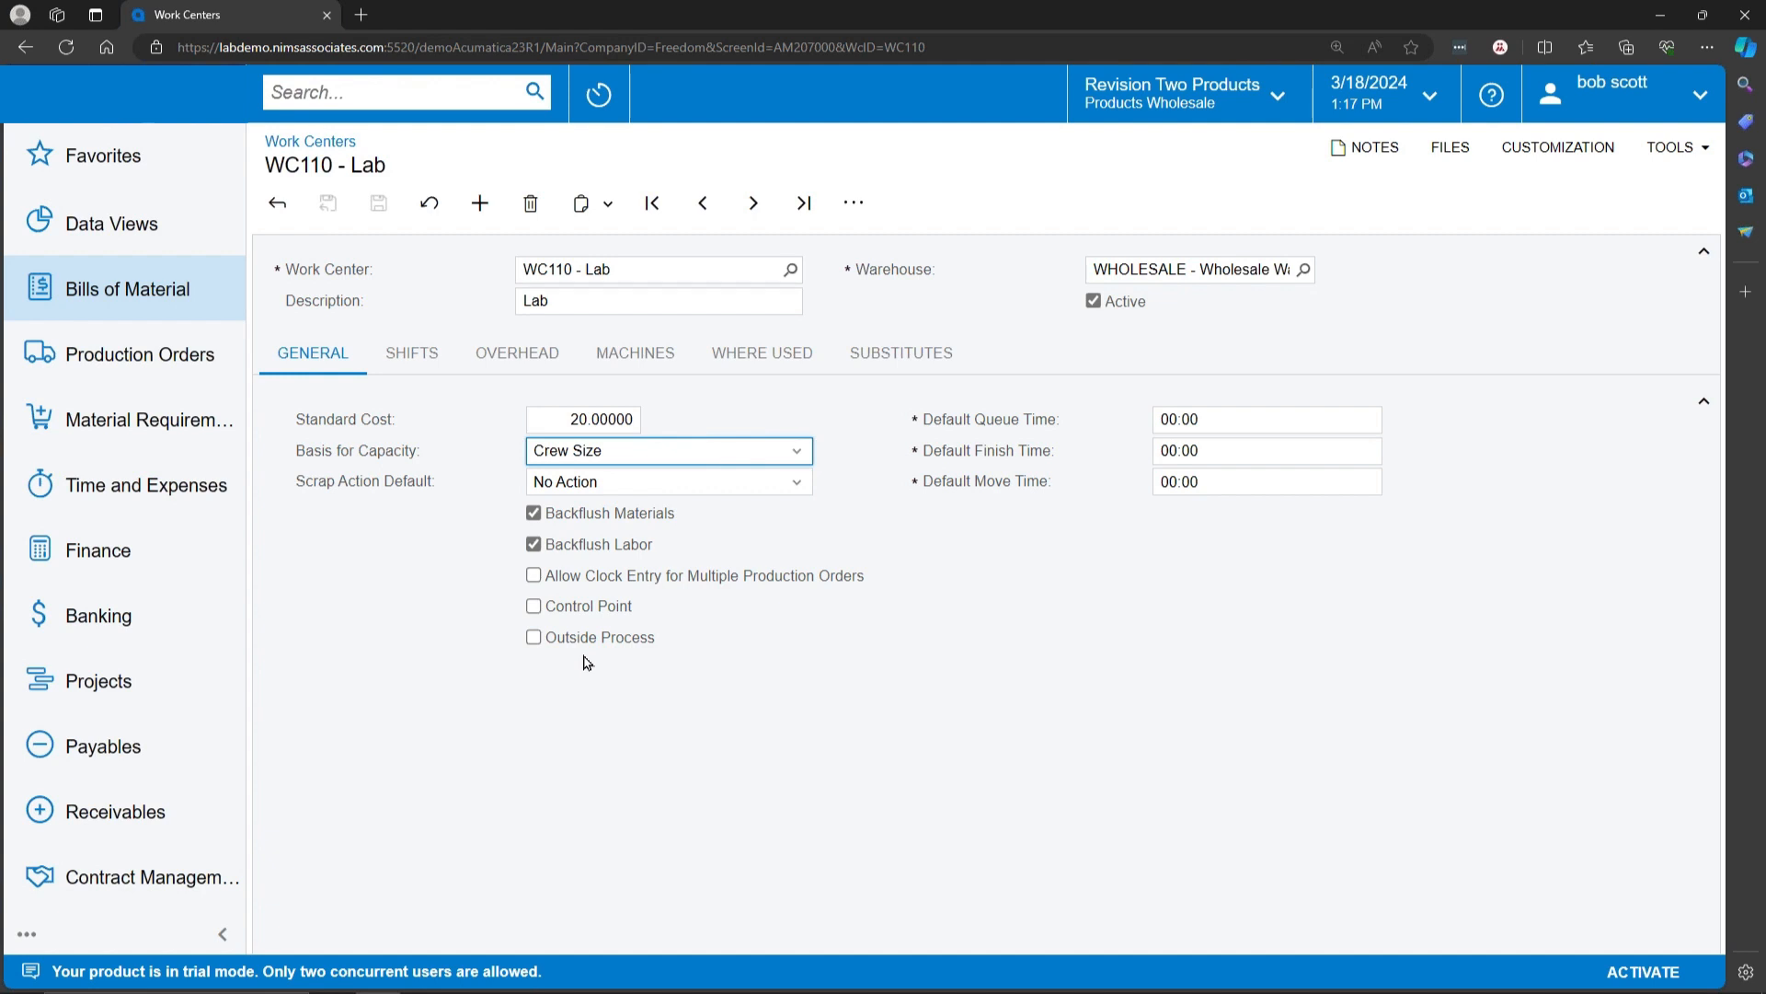
pyautogui.click(412, 352)
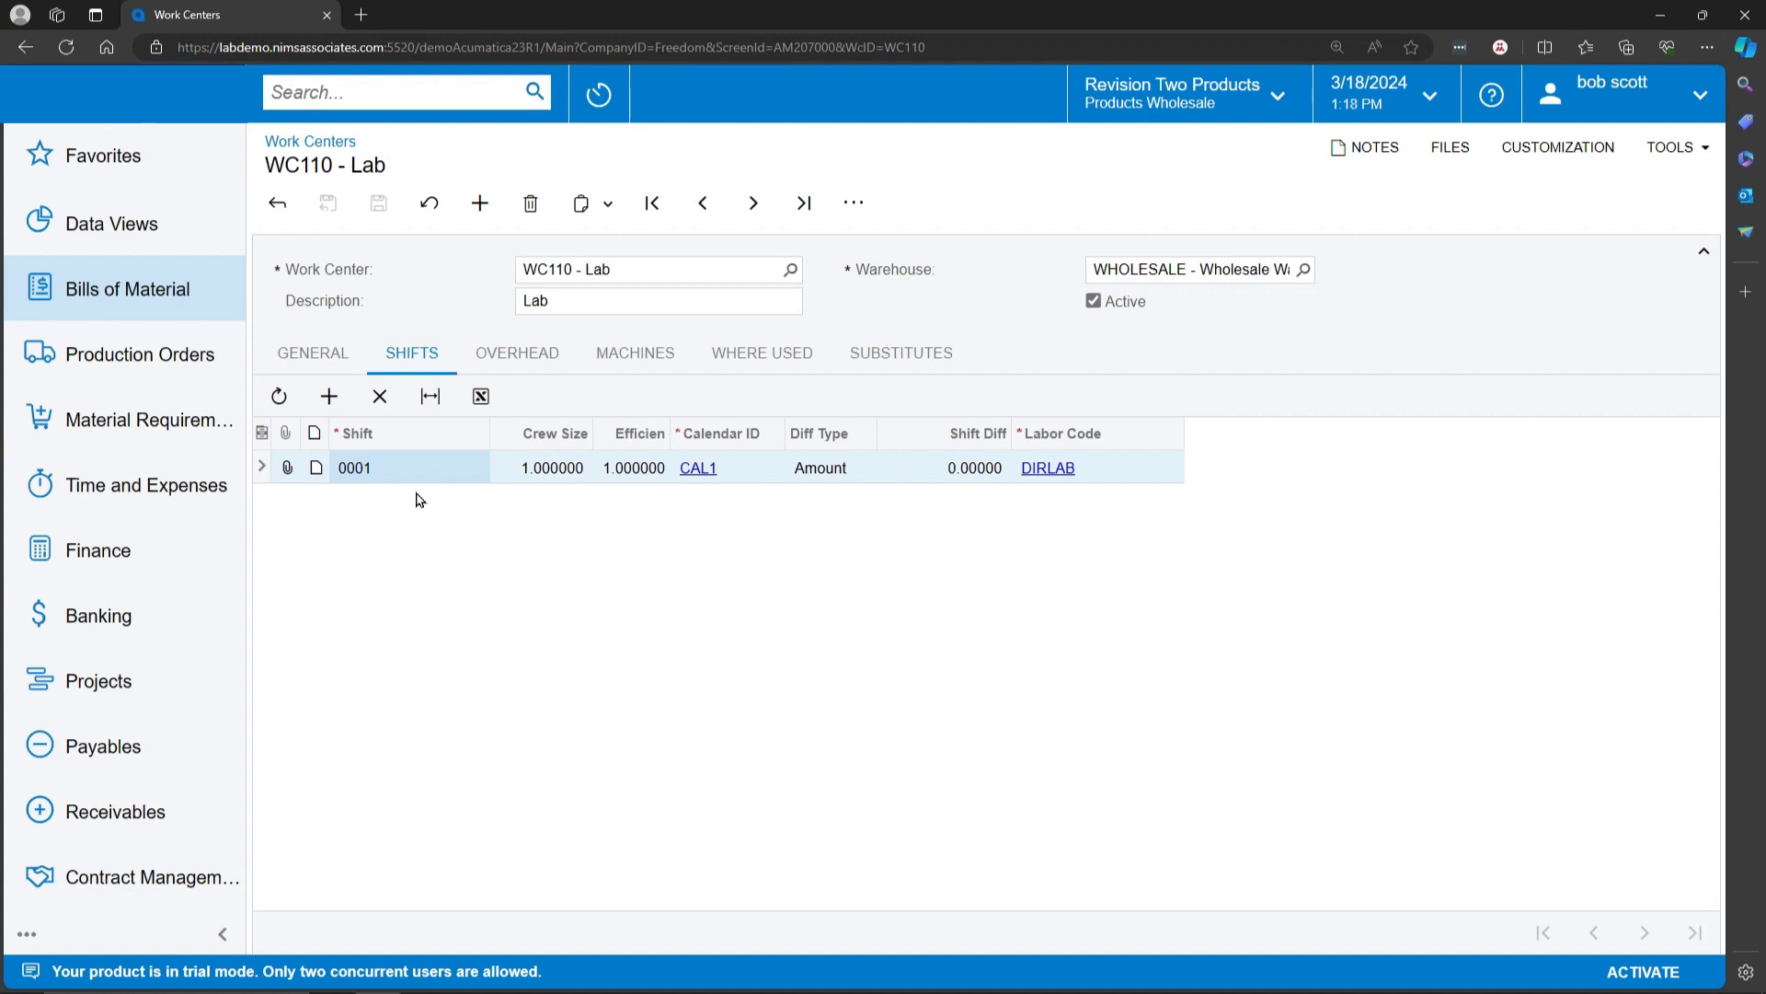
# Step: Review the overhead of WC110, move on to work center WC20, and examine its overhead, machines, where-used records and substitutes
pyautogui.click(517, 355)
pyautogui.click(754, 204)
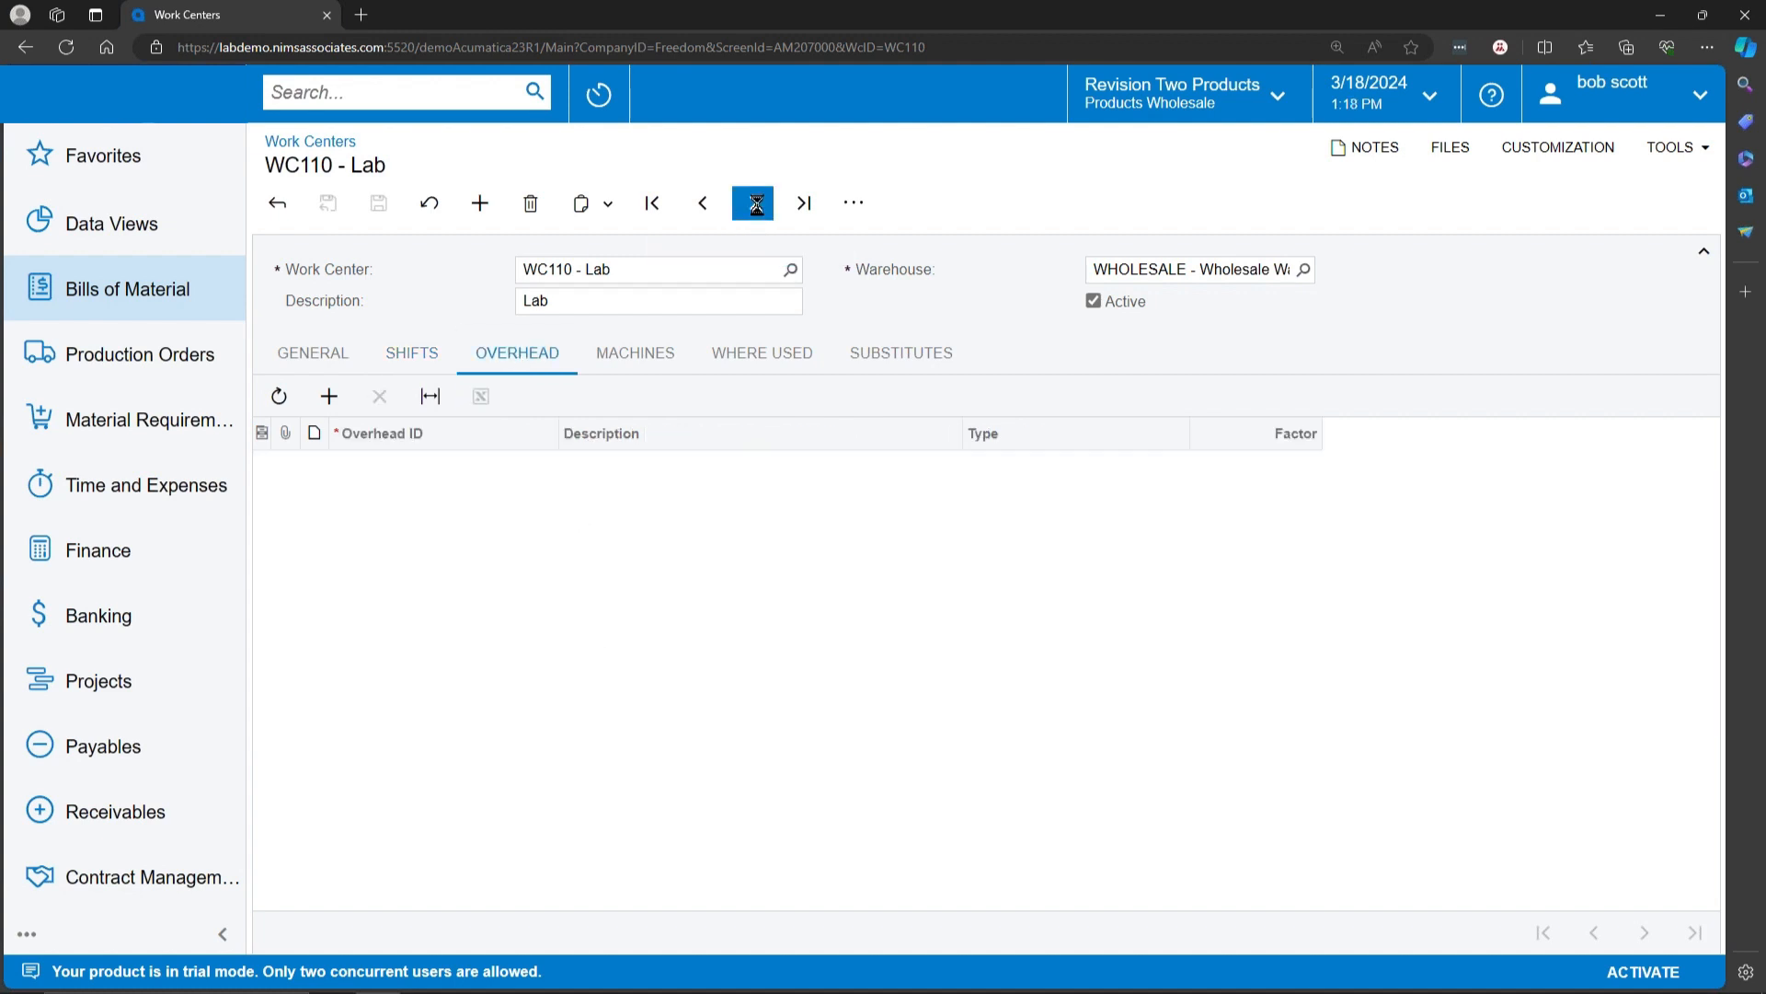
pyautogui.click(755, 203)
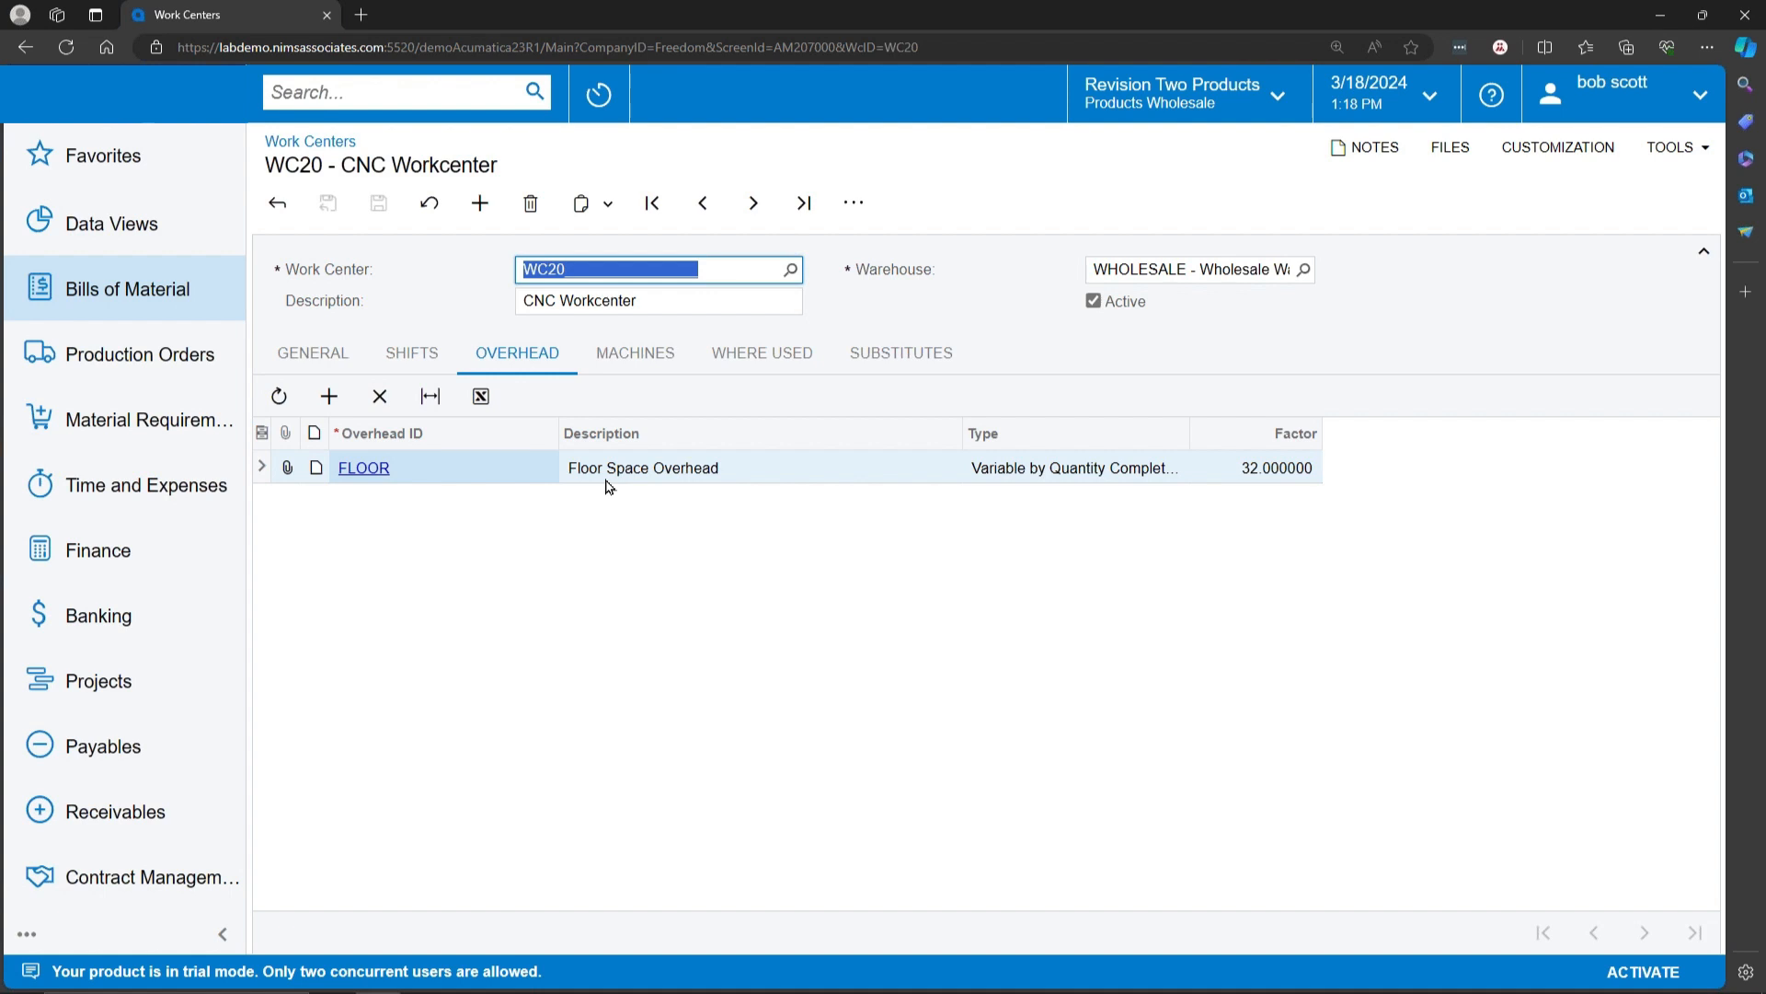
pyautogui.click(666, 361)
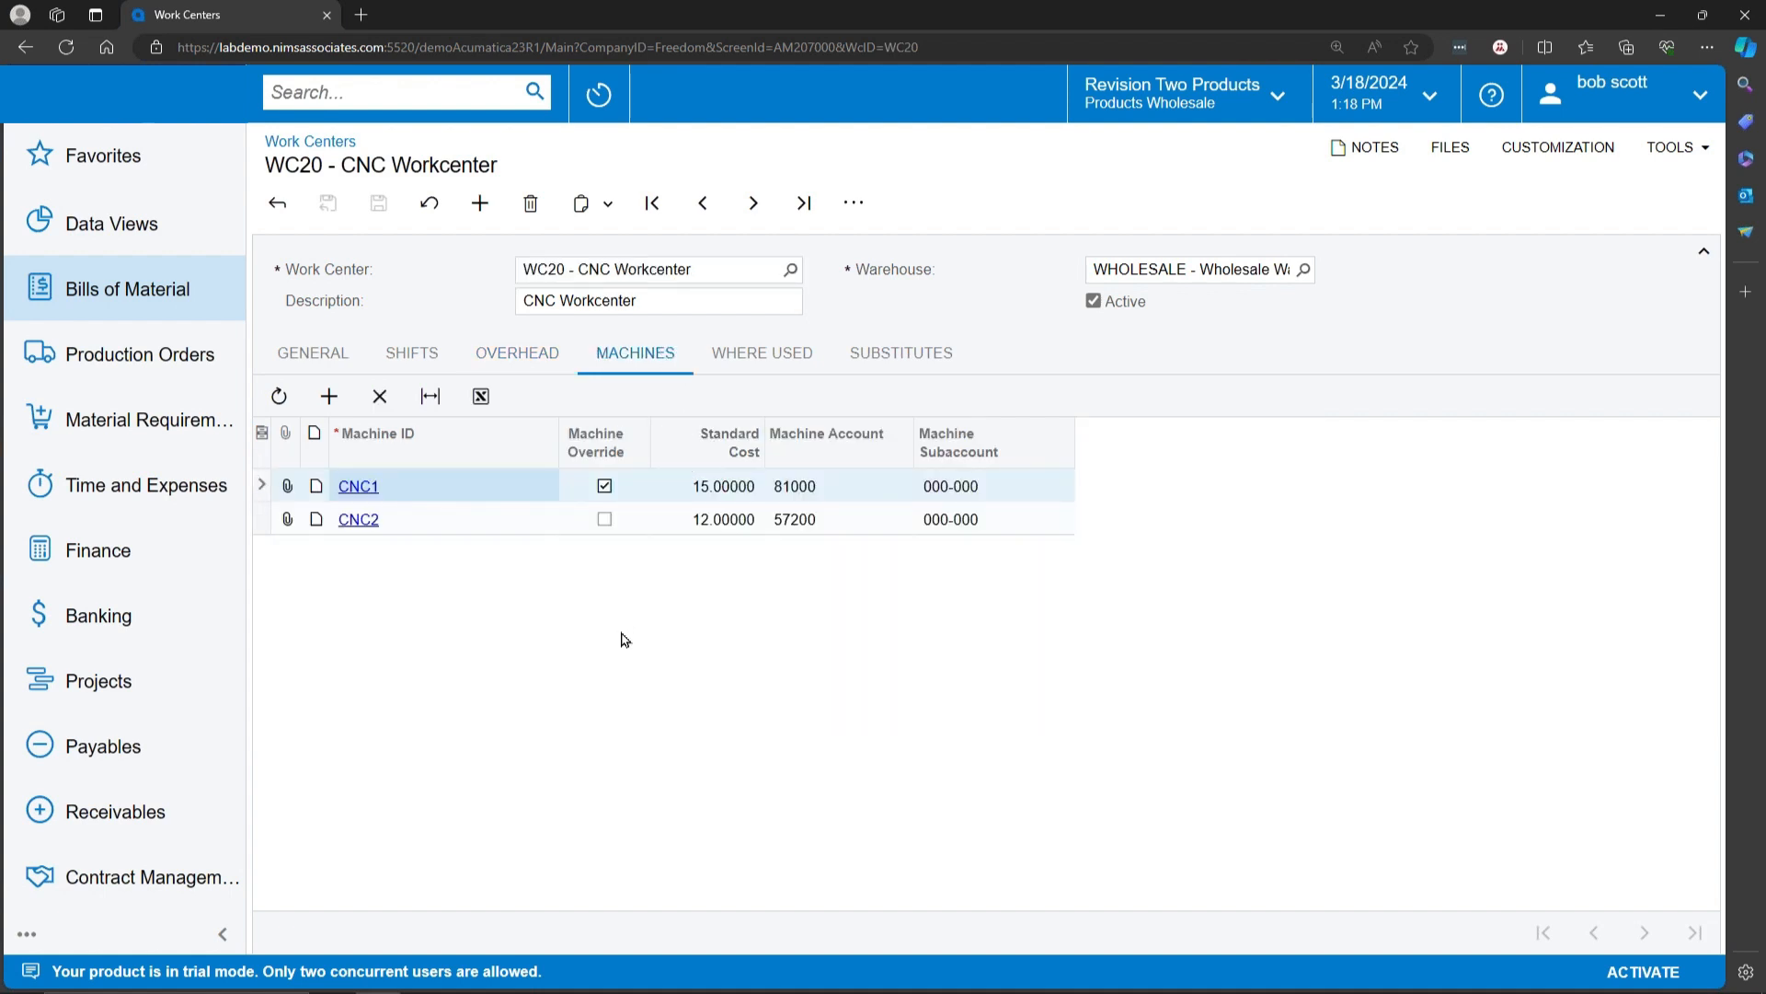
pyautogui.click(752, 355)
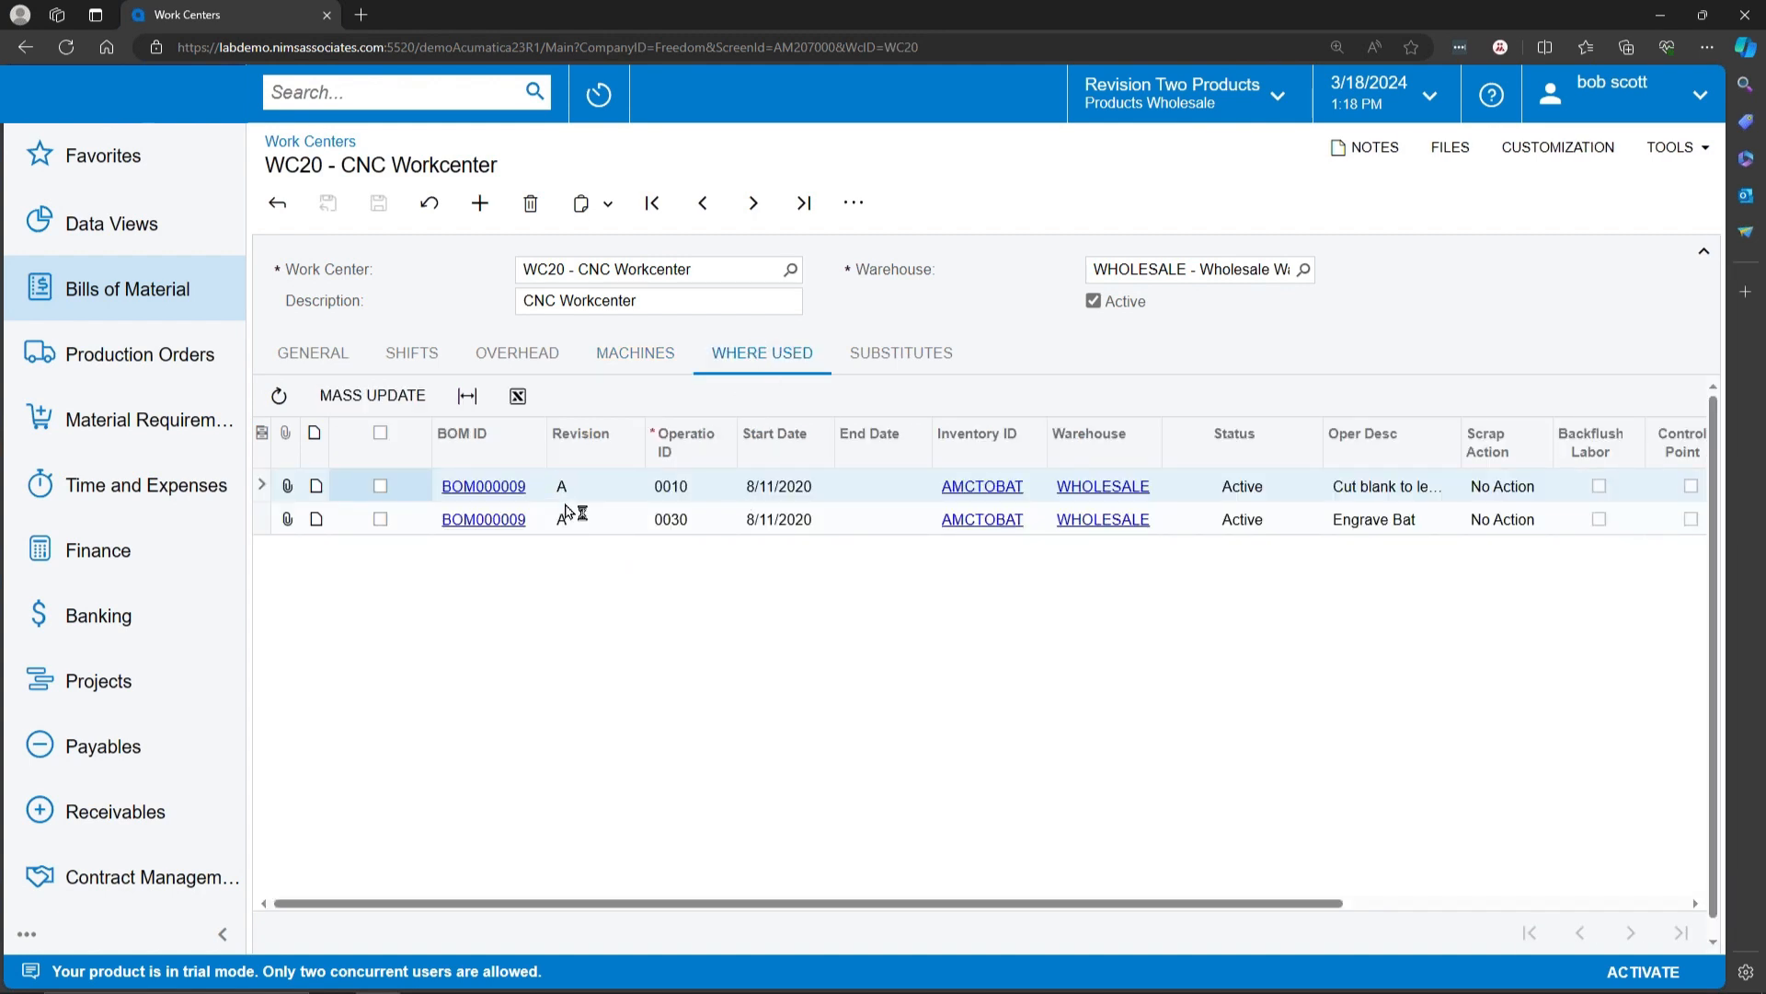
pyautogui.click(898, 355)
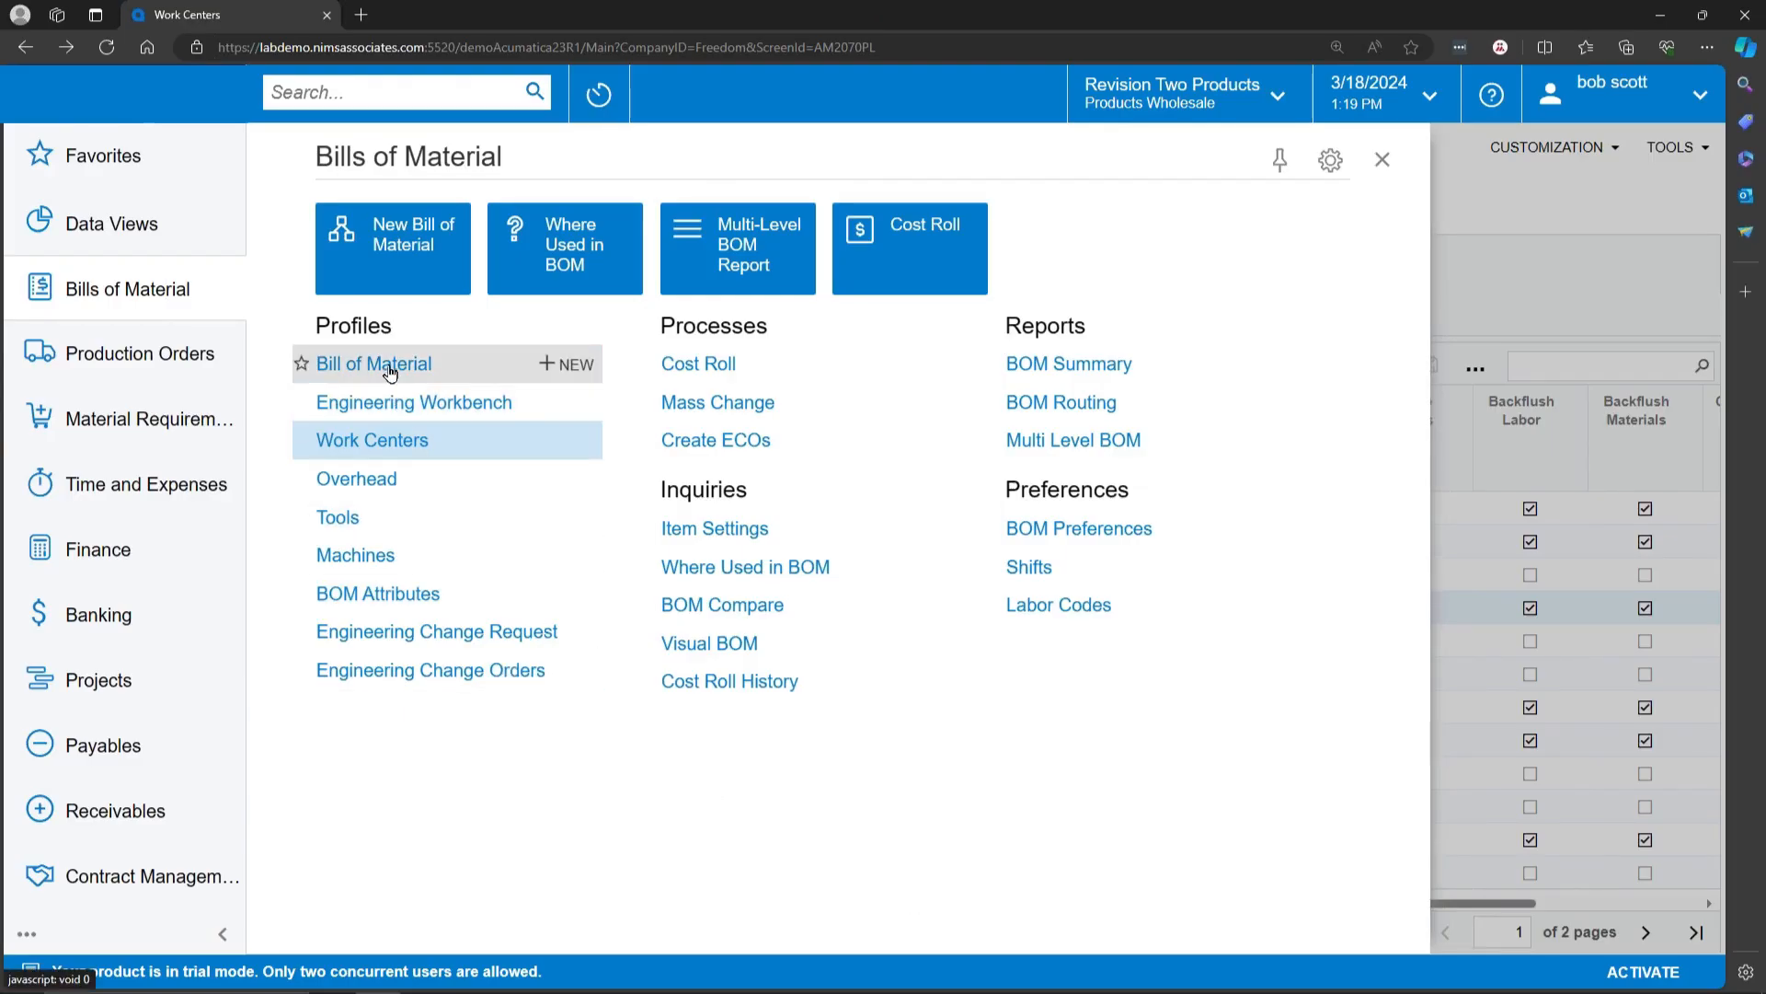
# Step: Open the Shower Kit bill of material BOM000014 and examine its inventory item and warehouse
pyautogui.click(381, 363)
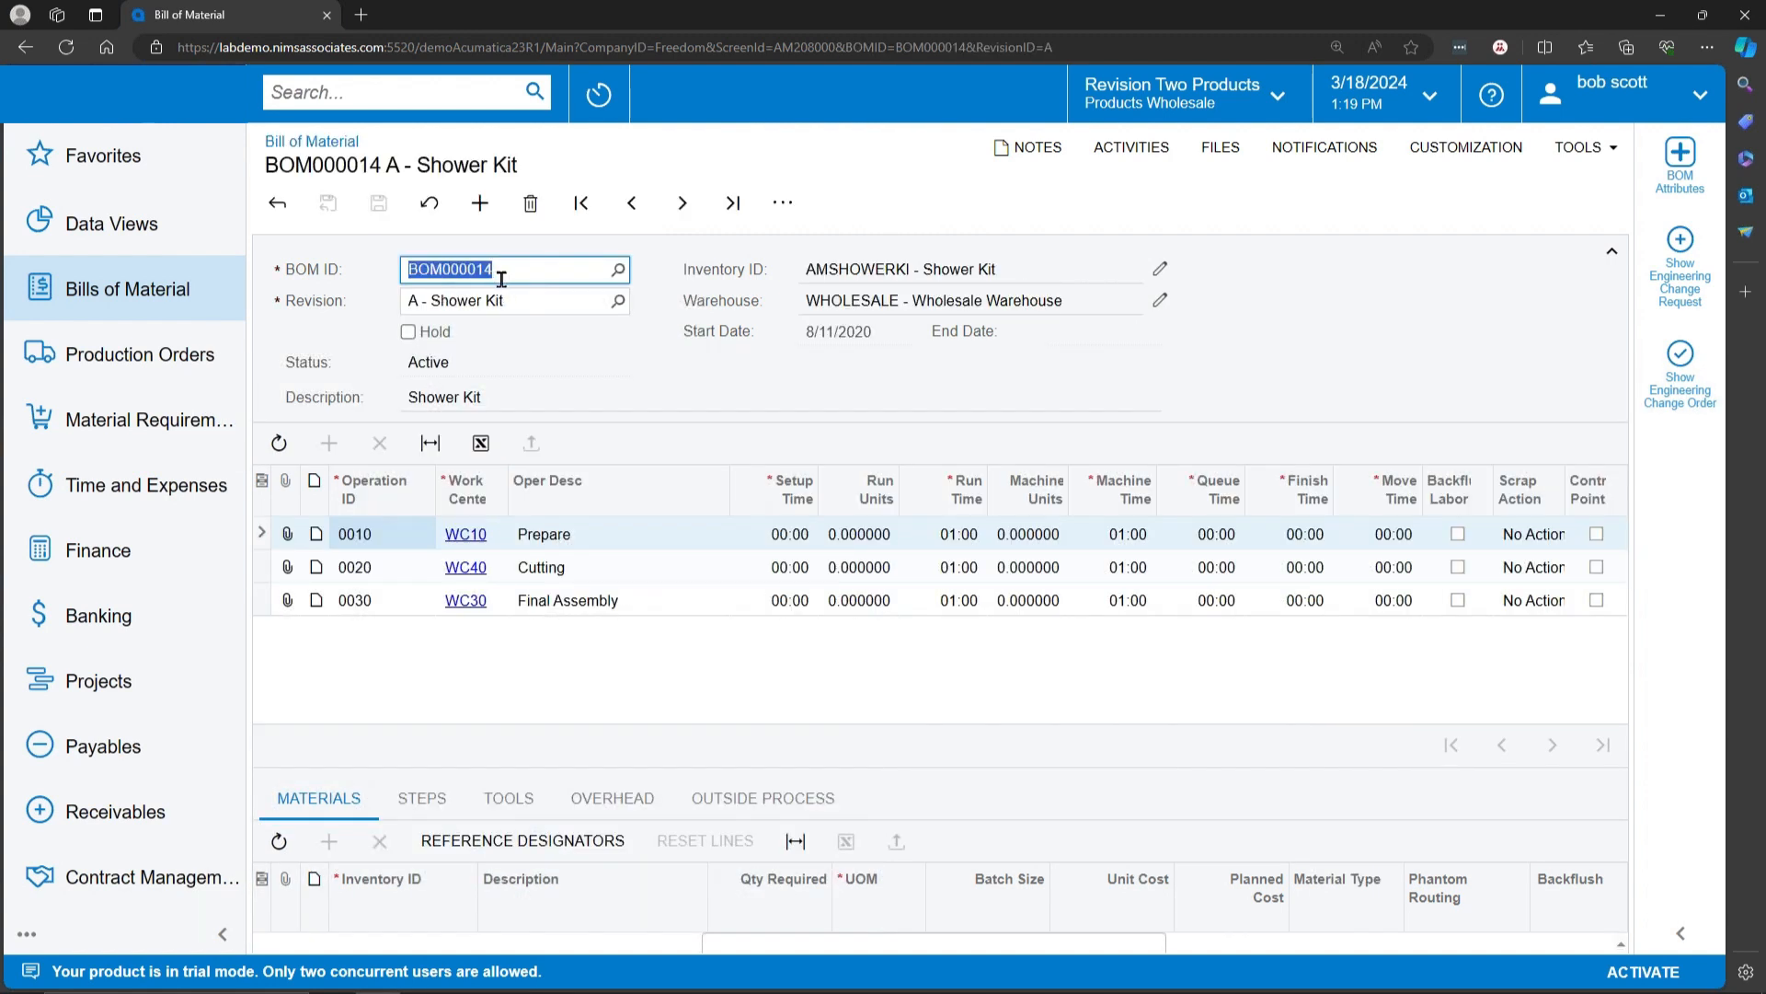
pyautogui.click(823, 273)
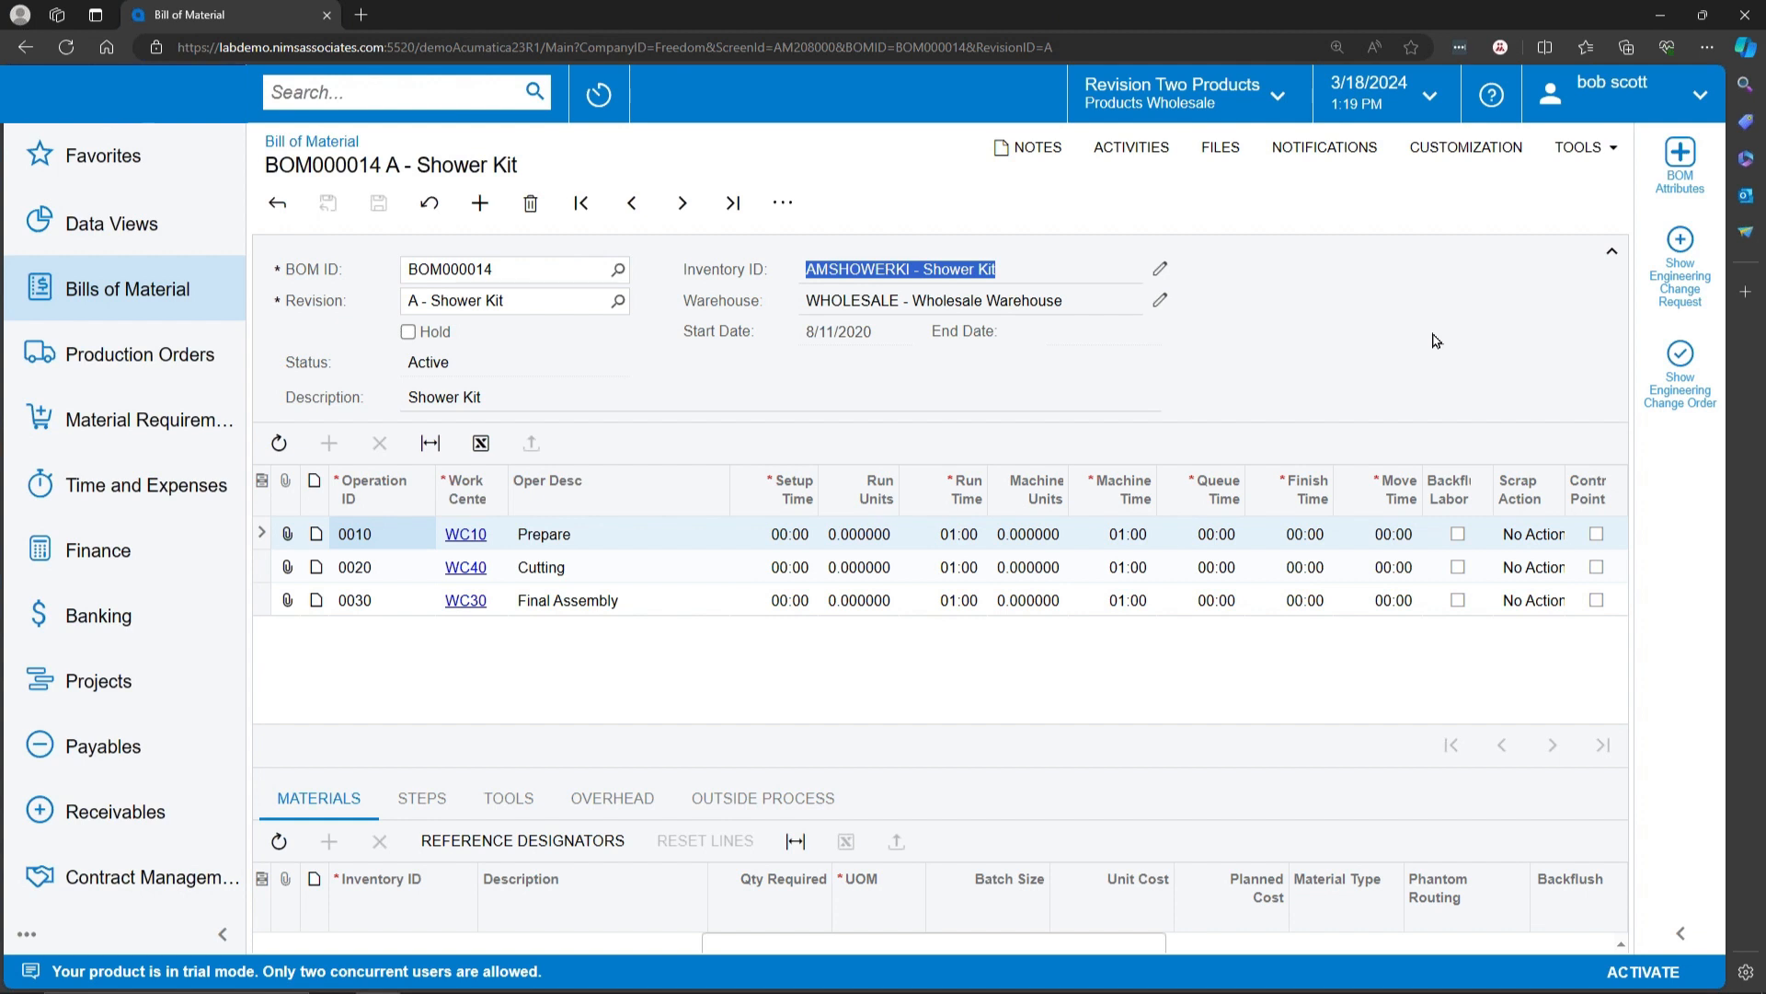
pyautogui.click(894, 307)
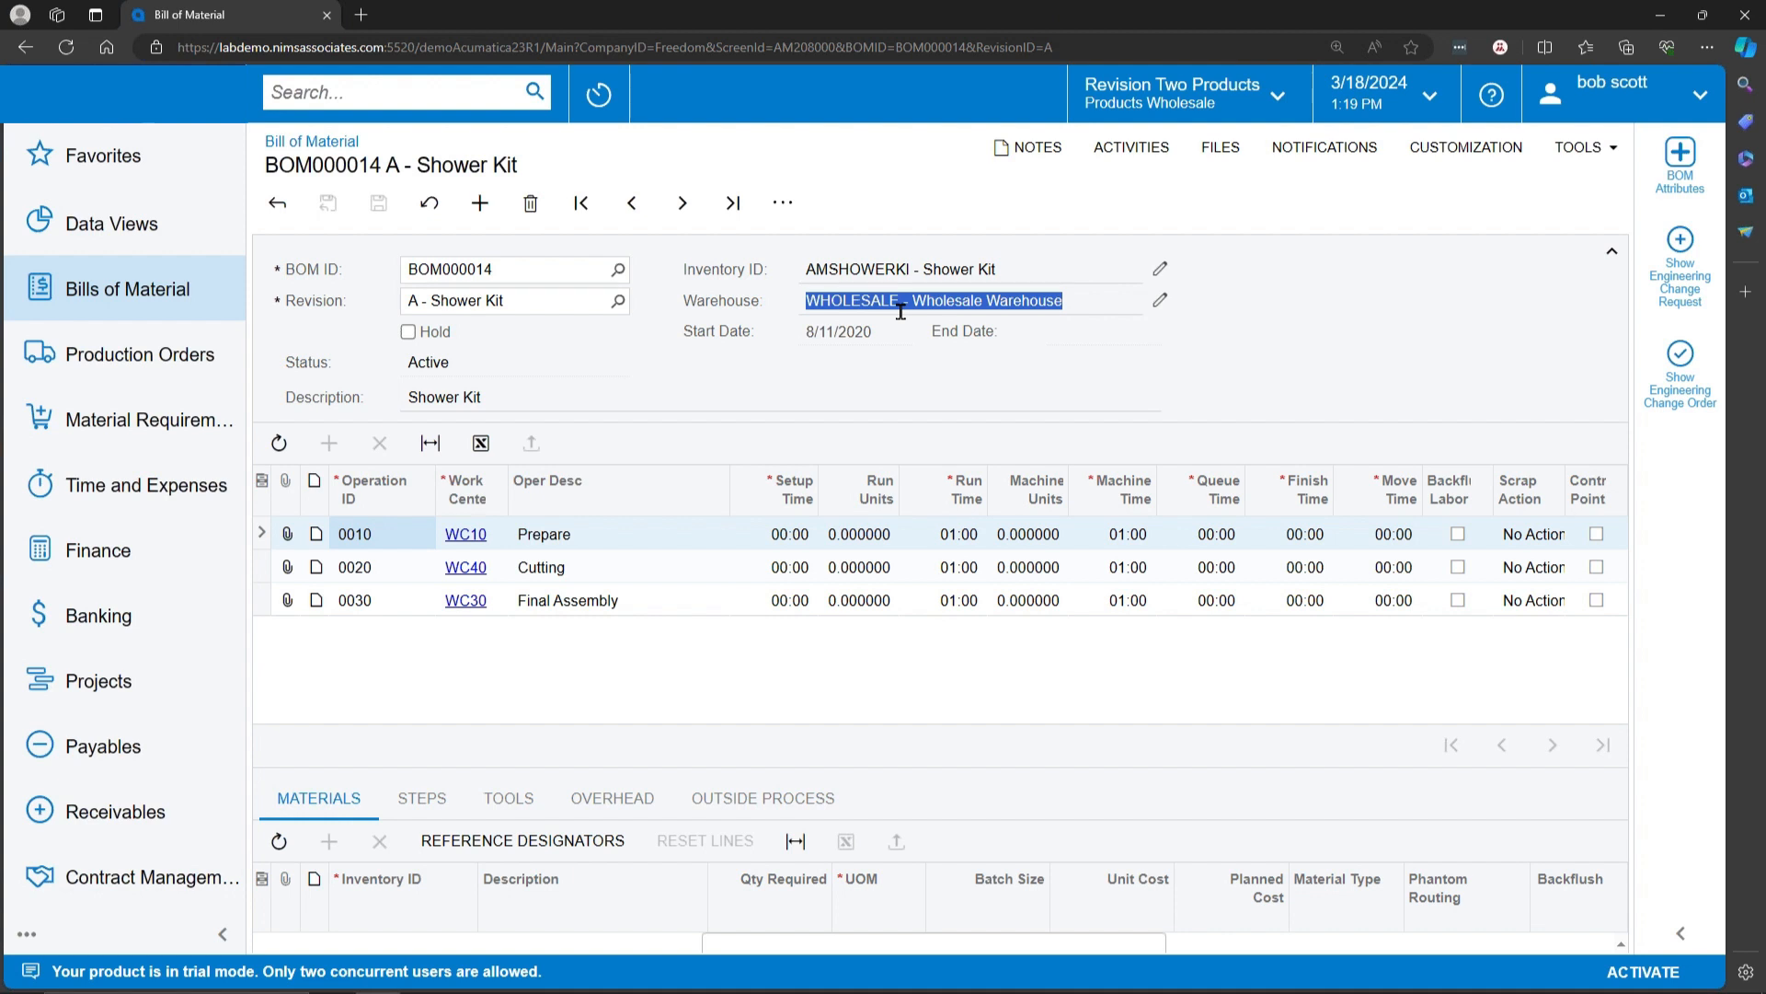
# Step: Put the Shower Kit bill of material on hold and set the setup time of operation 0010 (Prepare) to 00:05
pyautogui.click(408, 331)
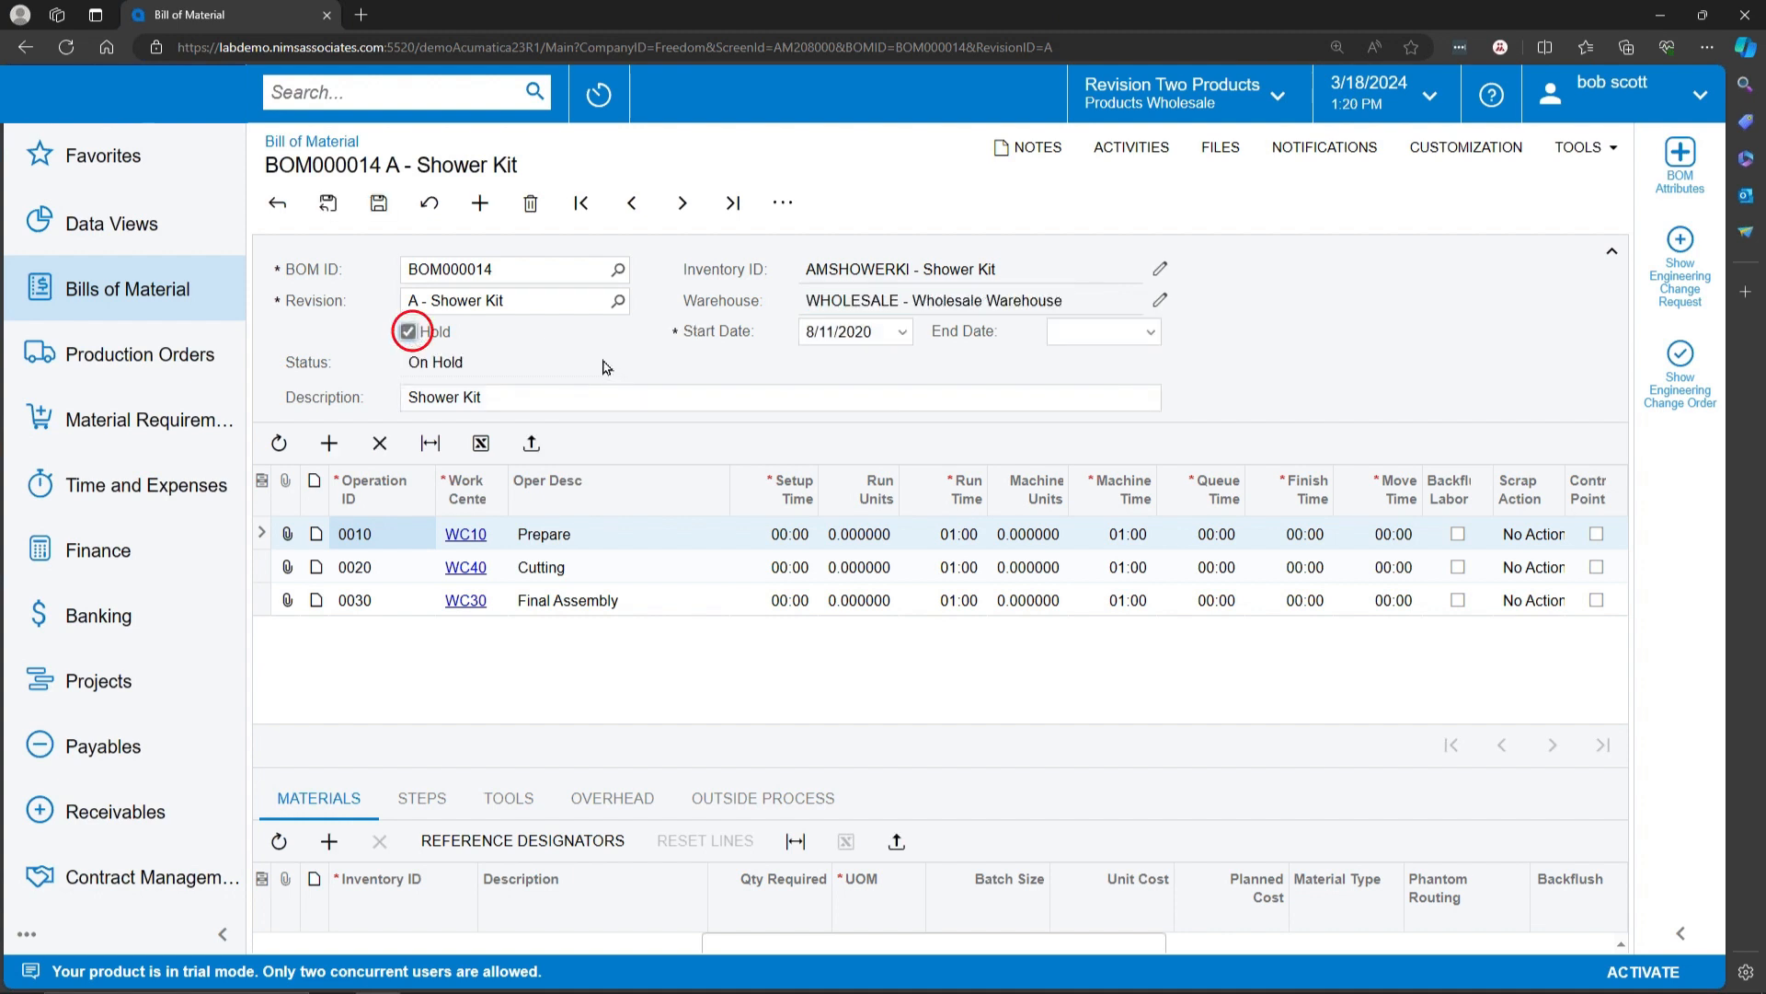
pyautogui.click(407, 332)
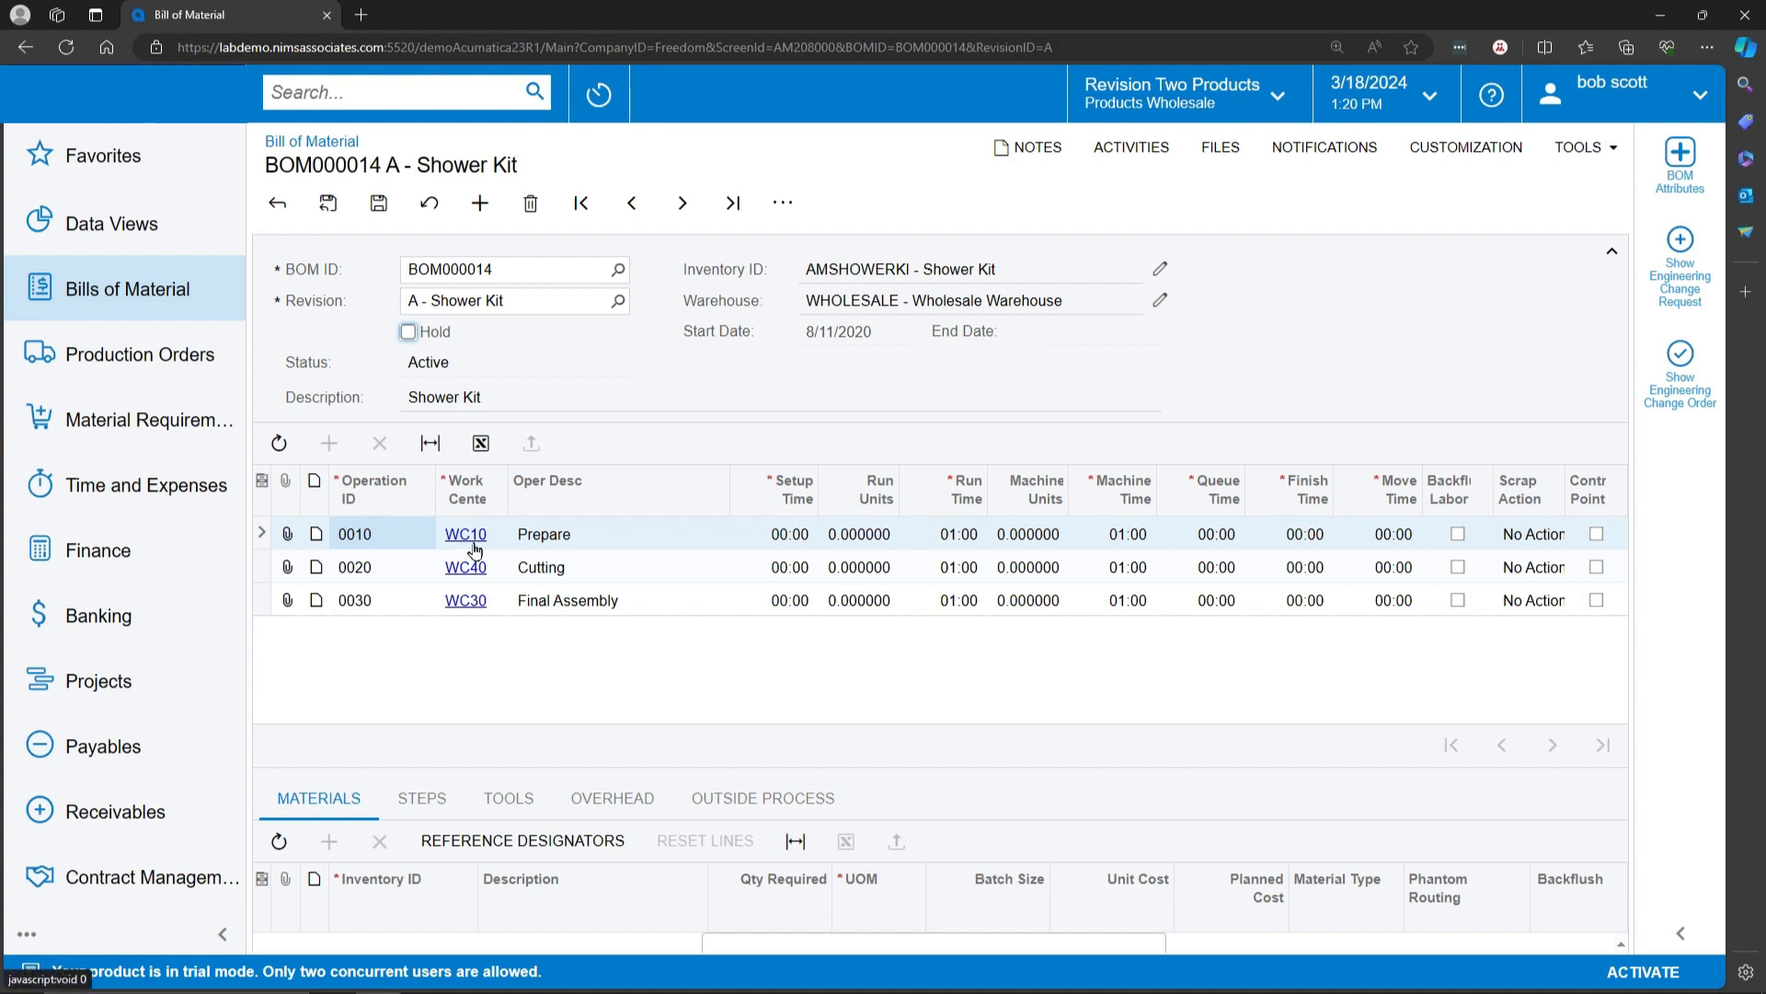
pyautogui.click(798, 539)
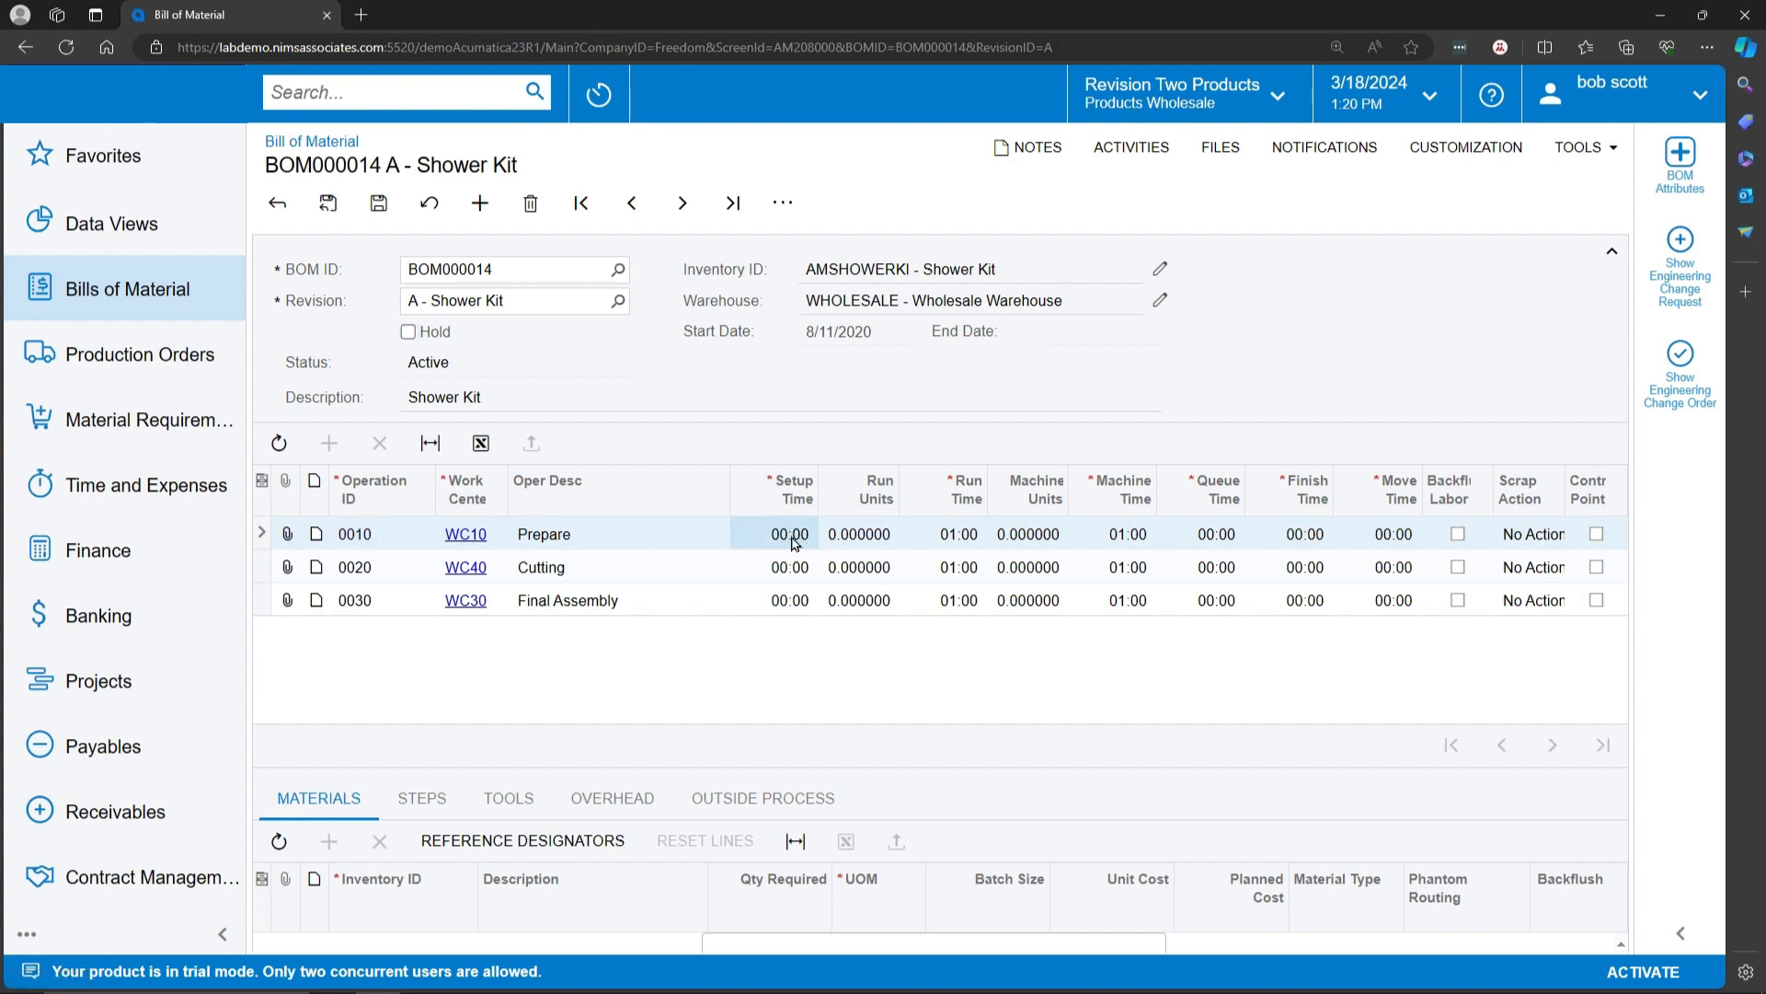
pyautogui.click(407, 332)
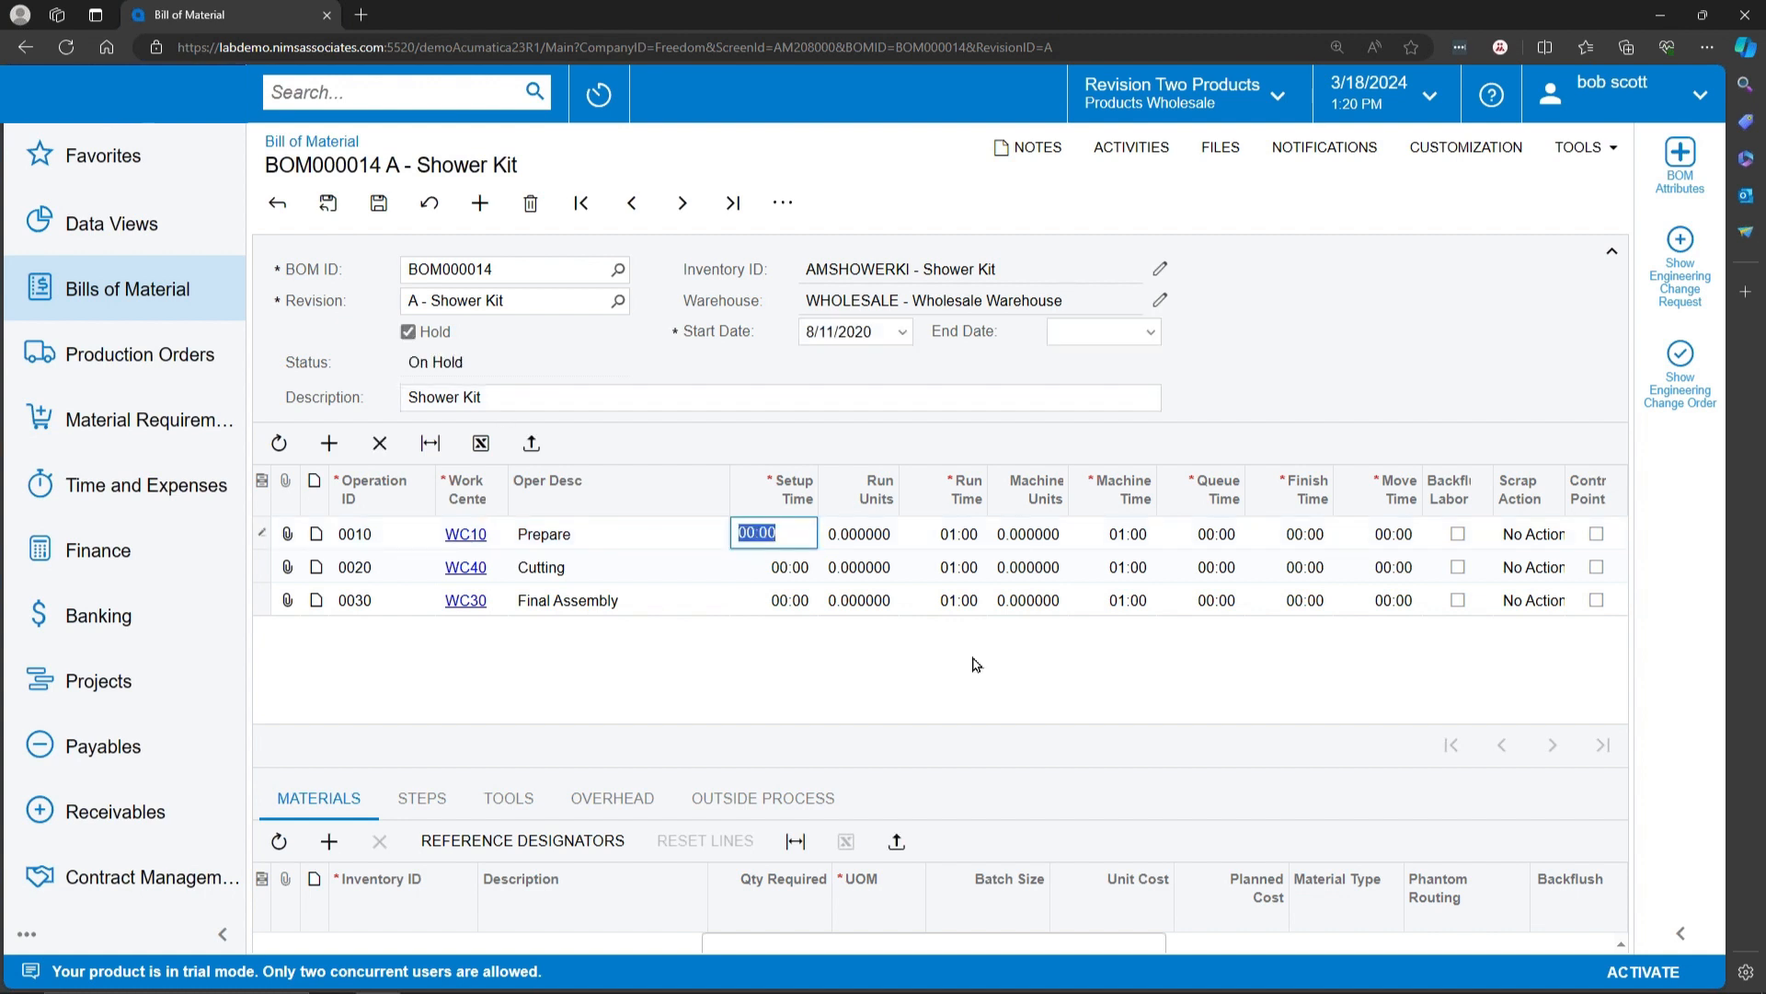
pyautogui.write('0005')
pyautogui.press('Tab')
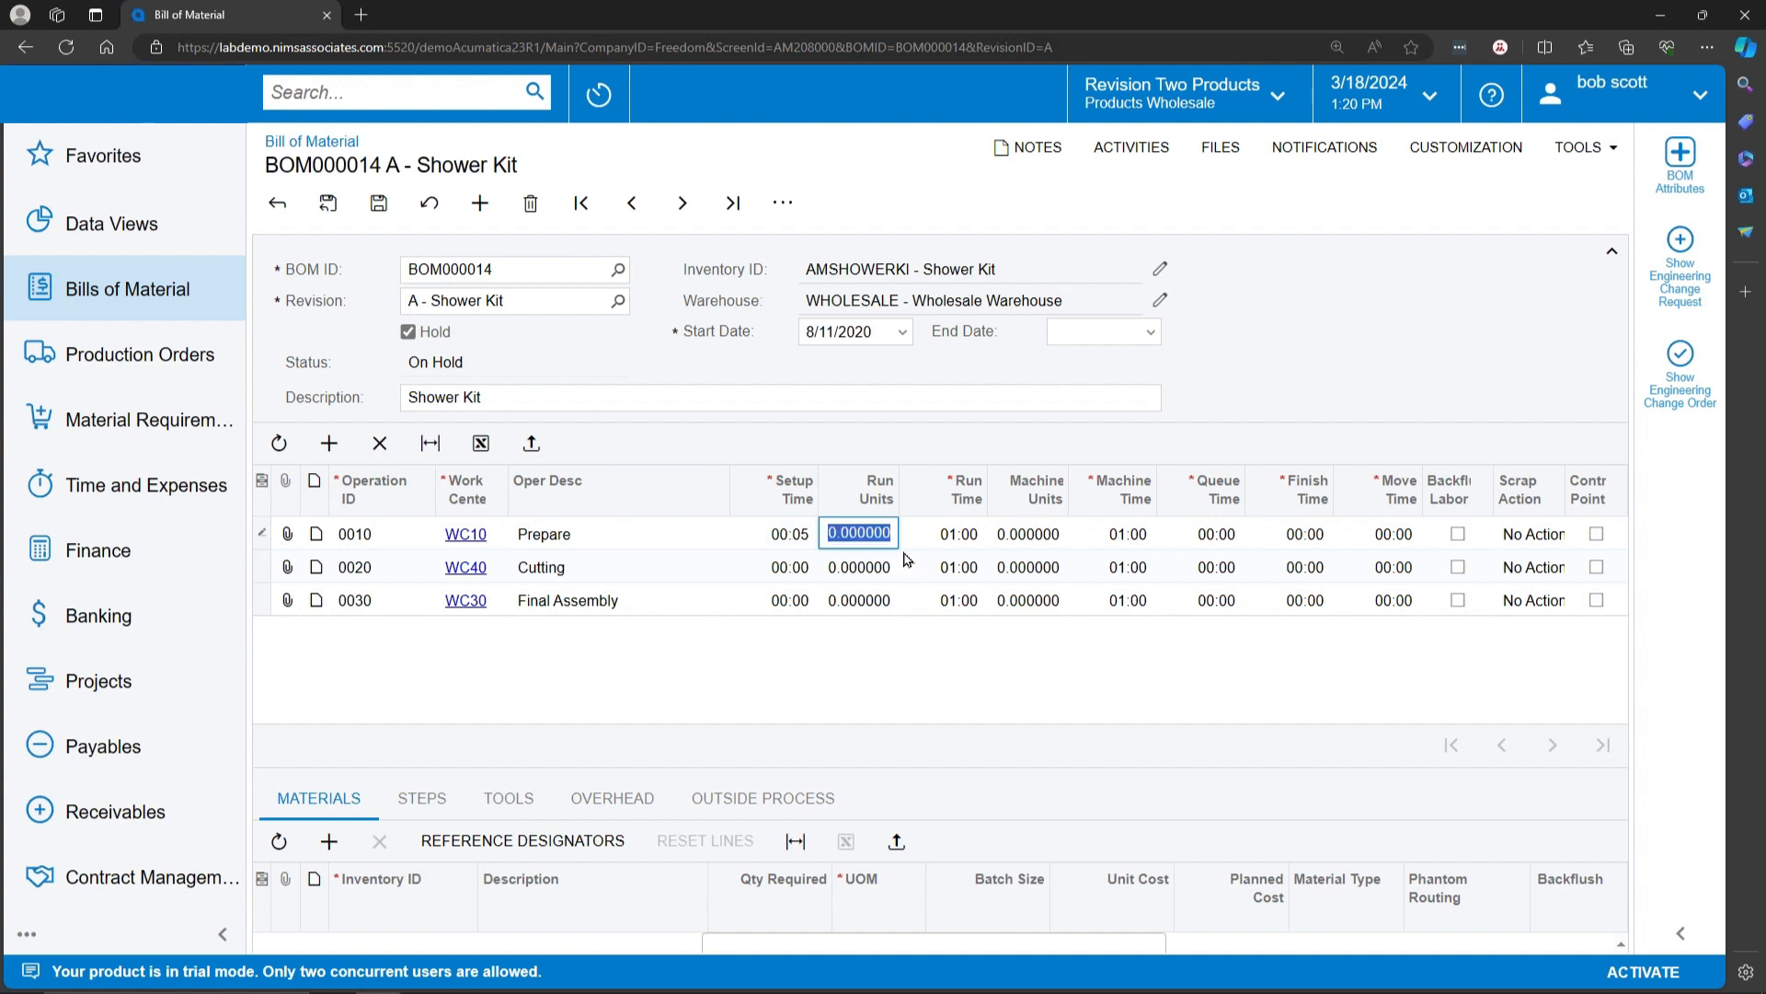
# Step: Examine the run time and machine units of the Prepare operation
pyautogui.click(966, 535)
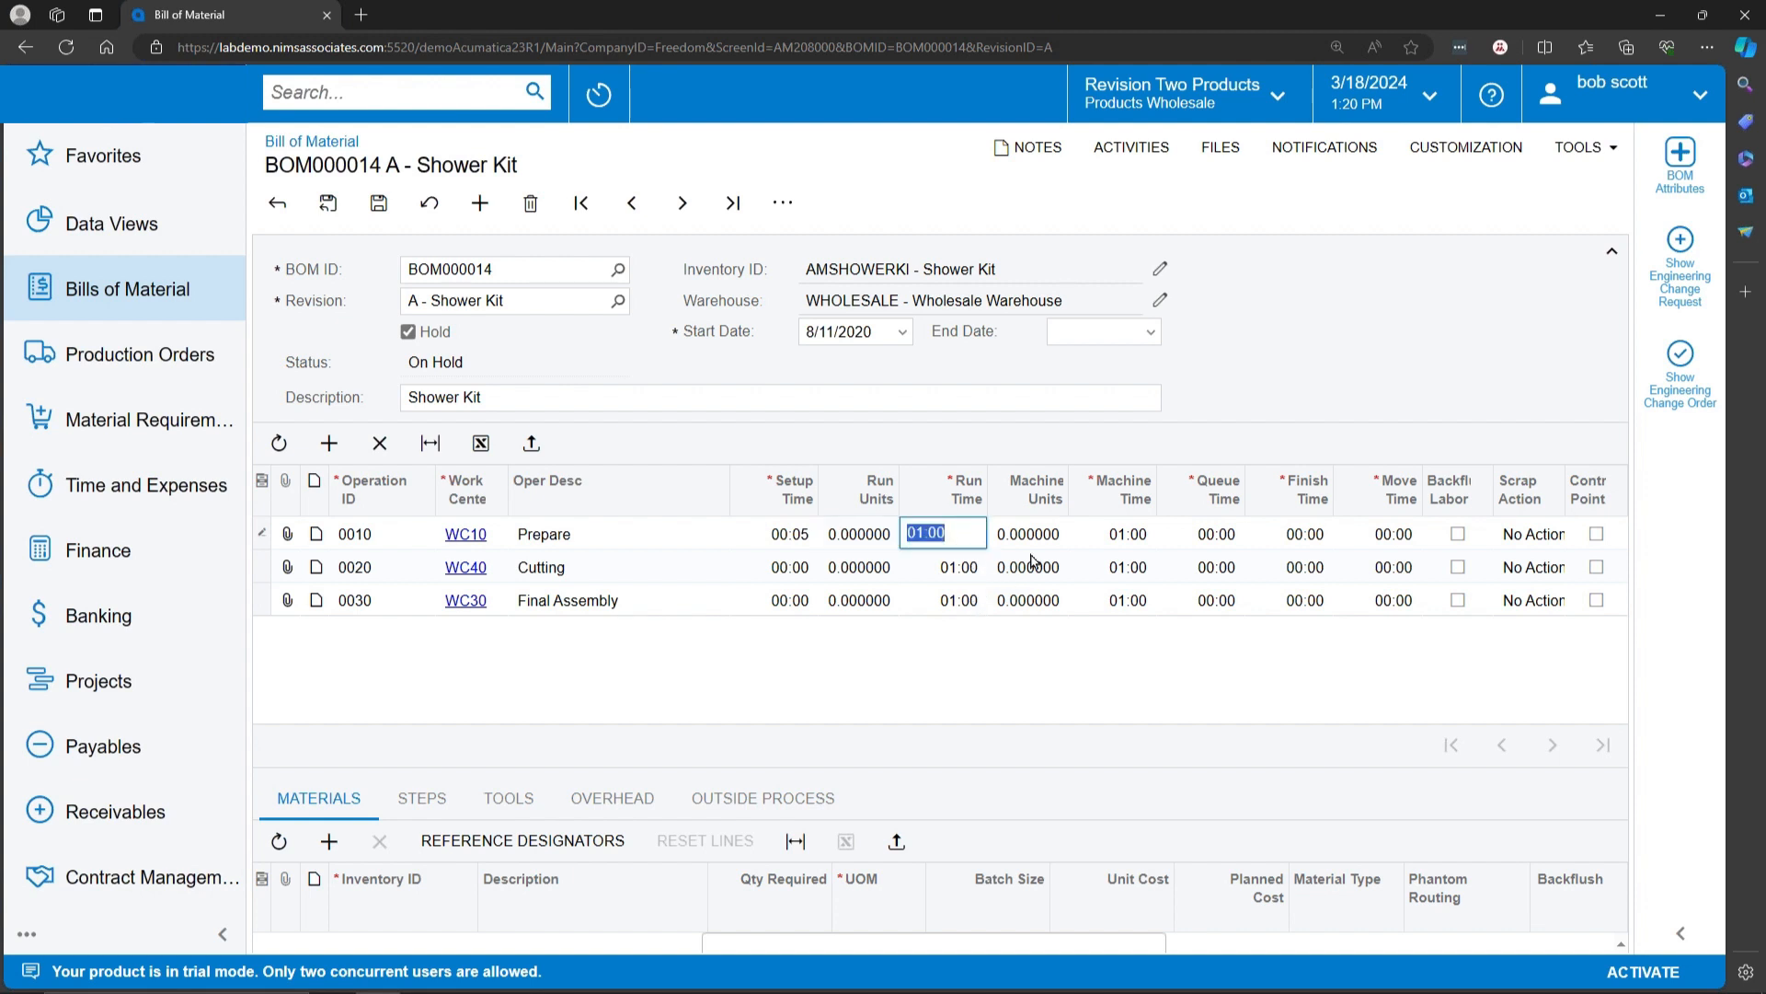
pyautogui.click(1052, 537)
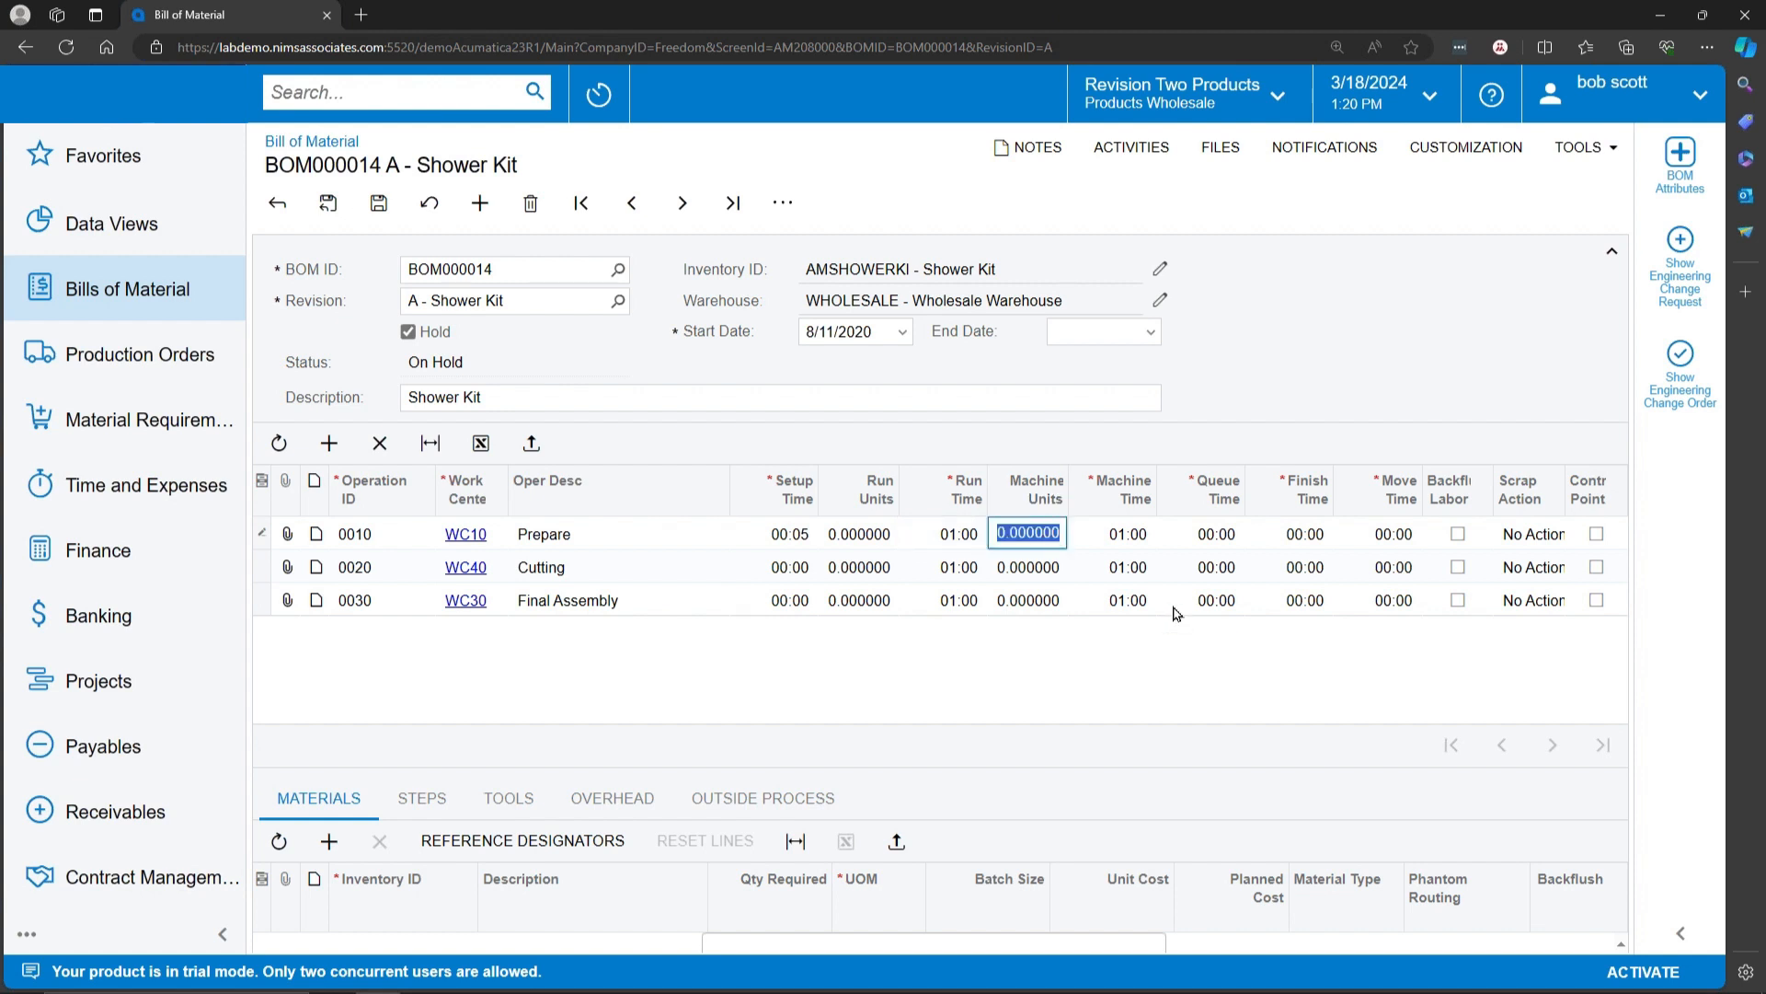
pyautogui.press('Tab')
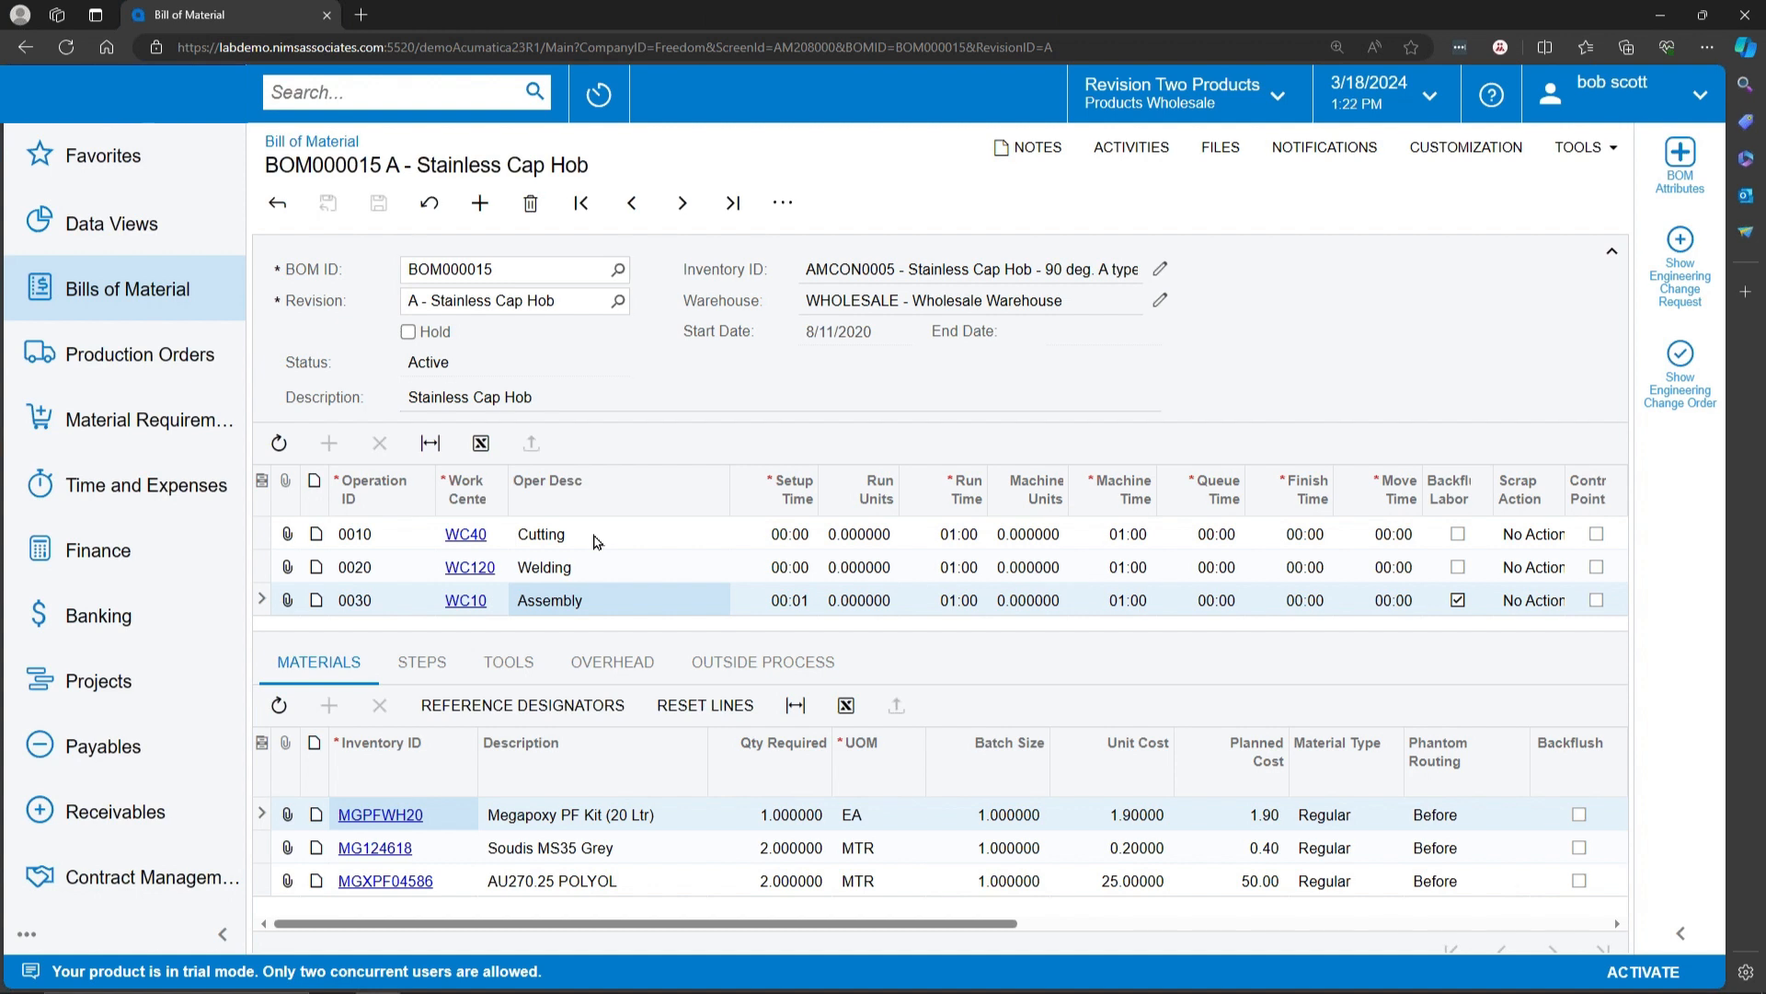
# Step: Examine the quantity required, unit cost and planned cost of the Cutting operation's material in the Stainless Cap Hob bill of material
pyautogui.click(594, 541)
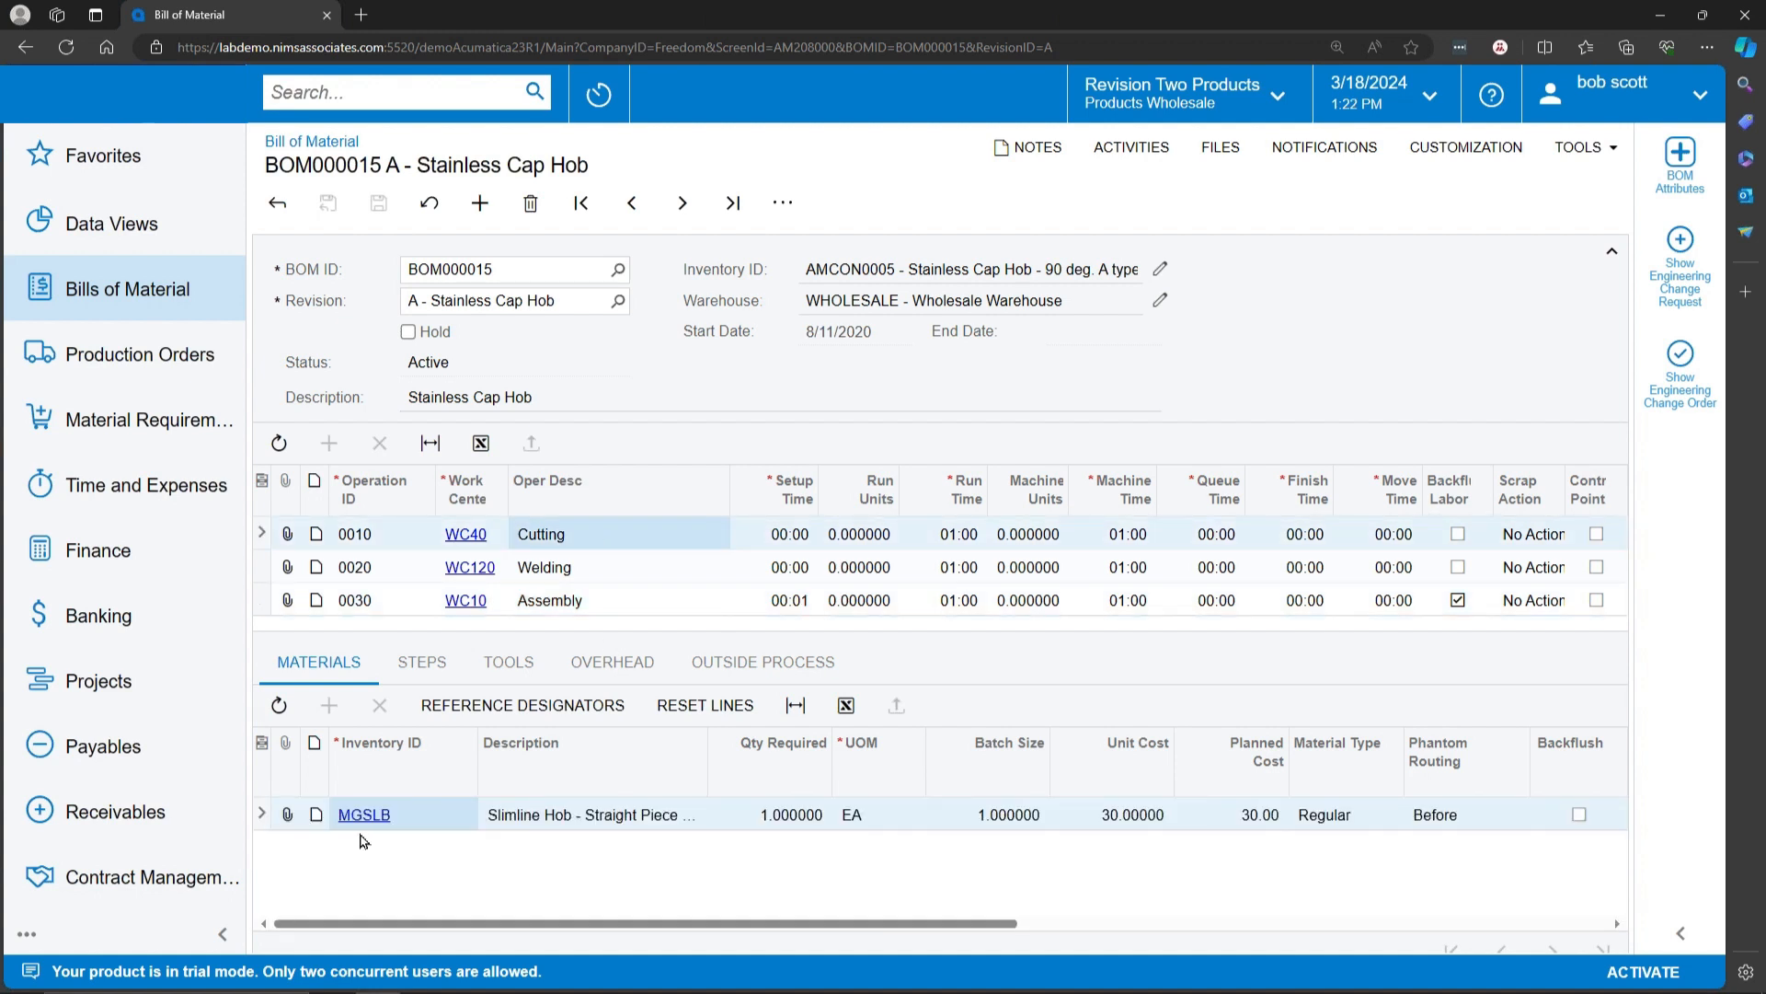
pyautogui.click(774, 822)
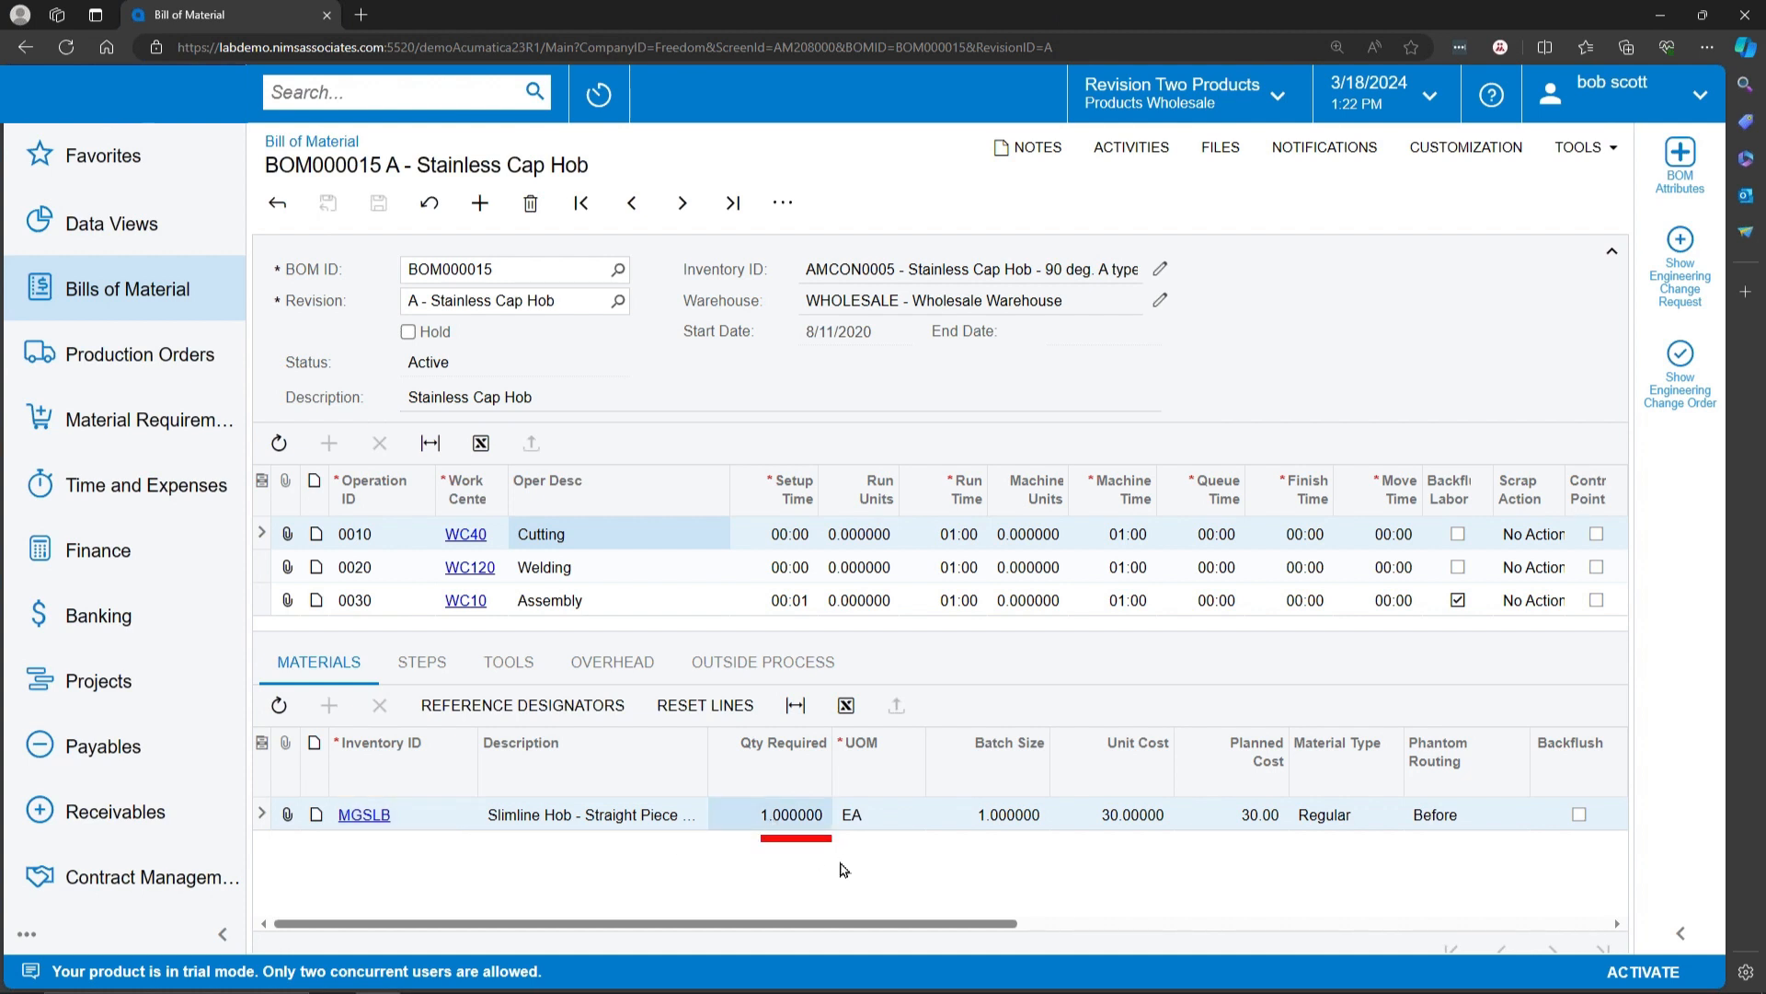
pyautogui.click(1129, 822)
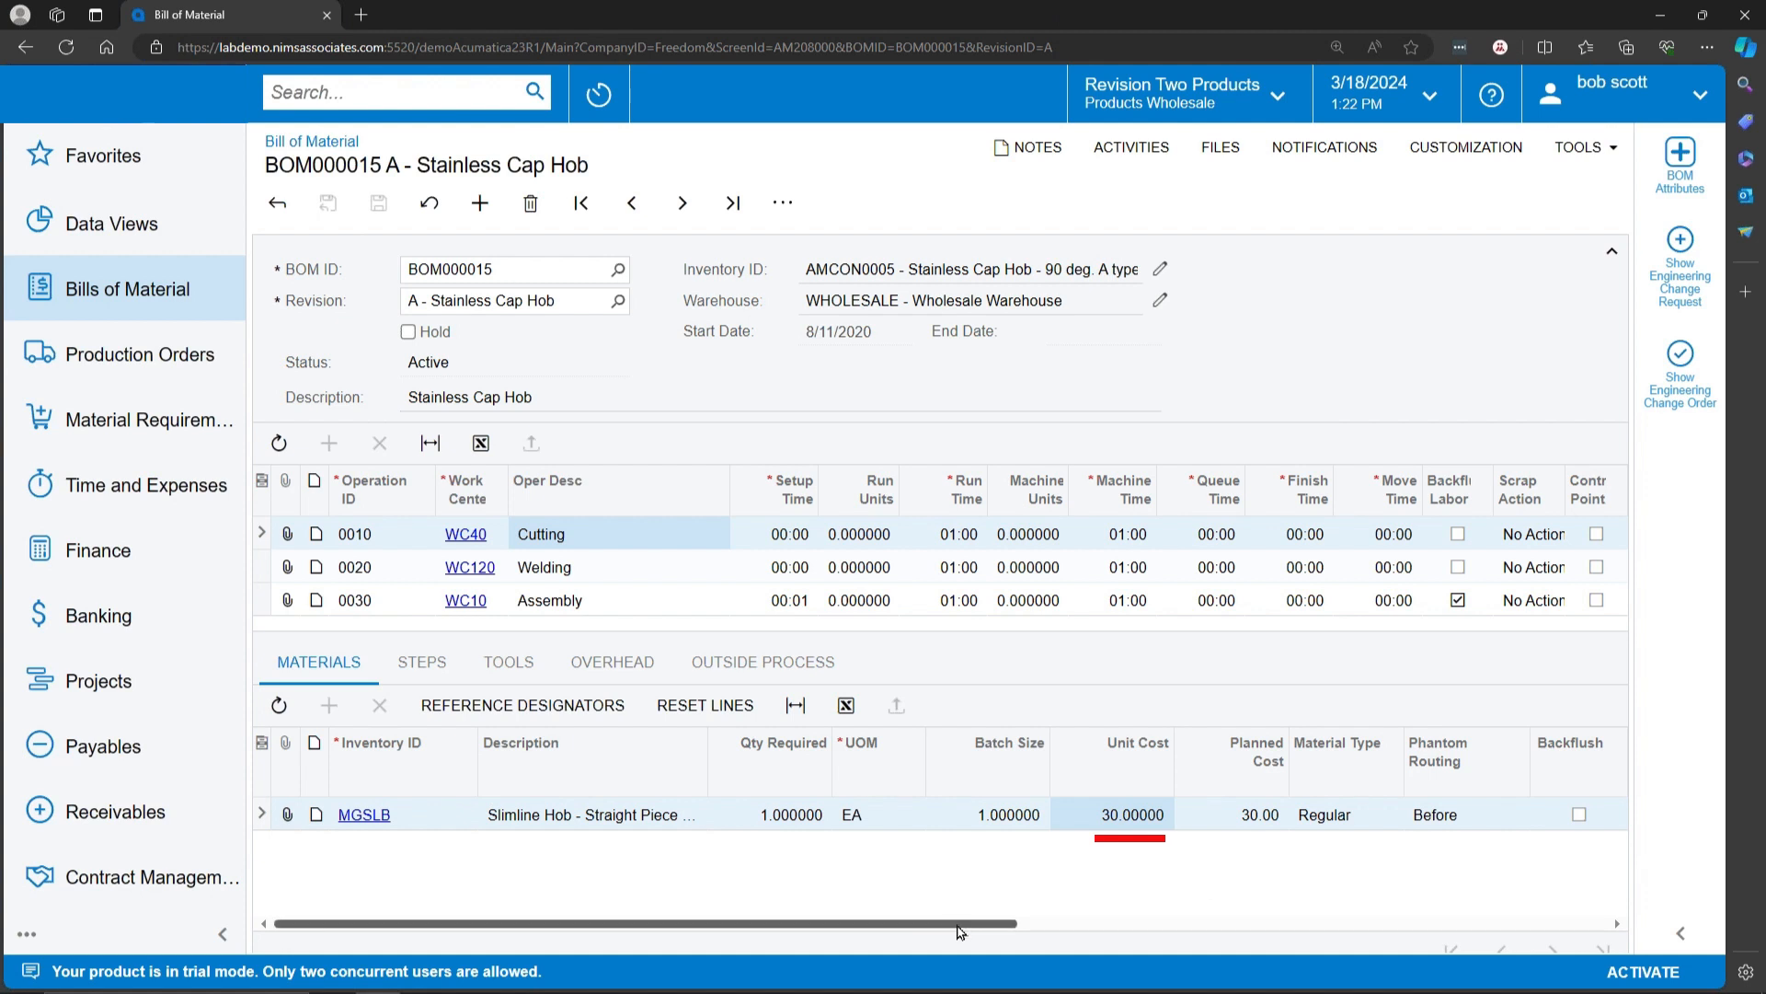
pyautogui.moveTo(958, 926); pyautogui.dragTo(1113, 939)
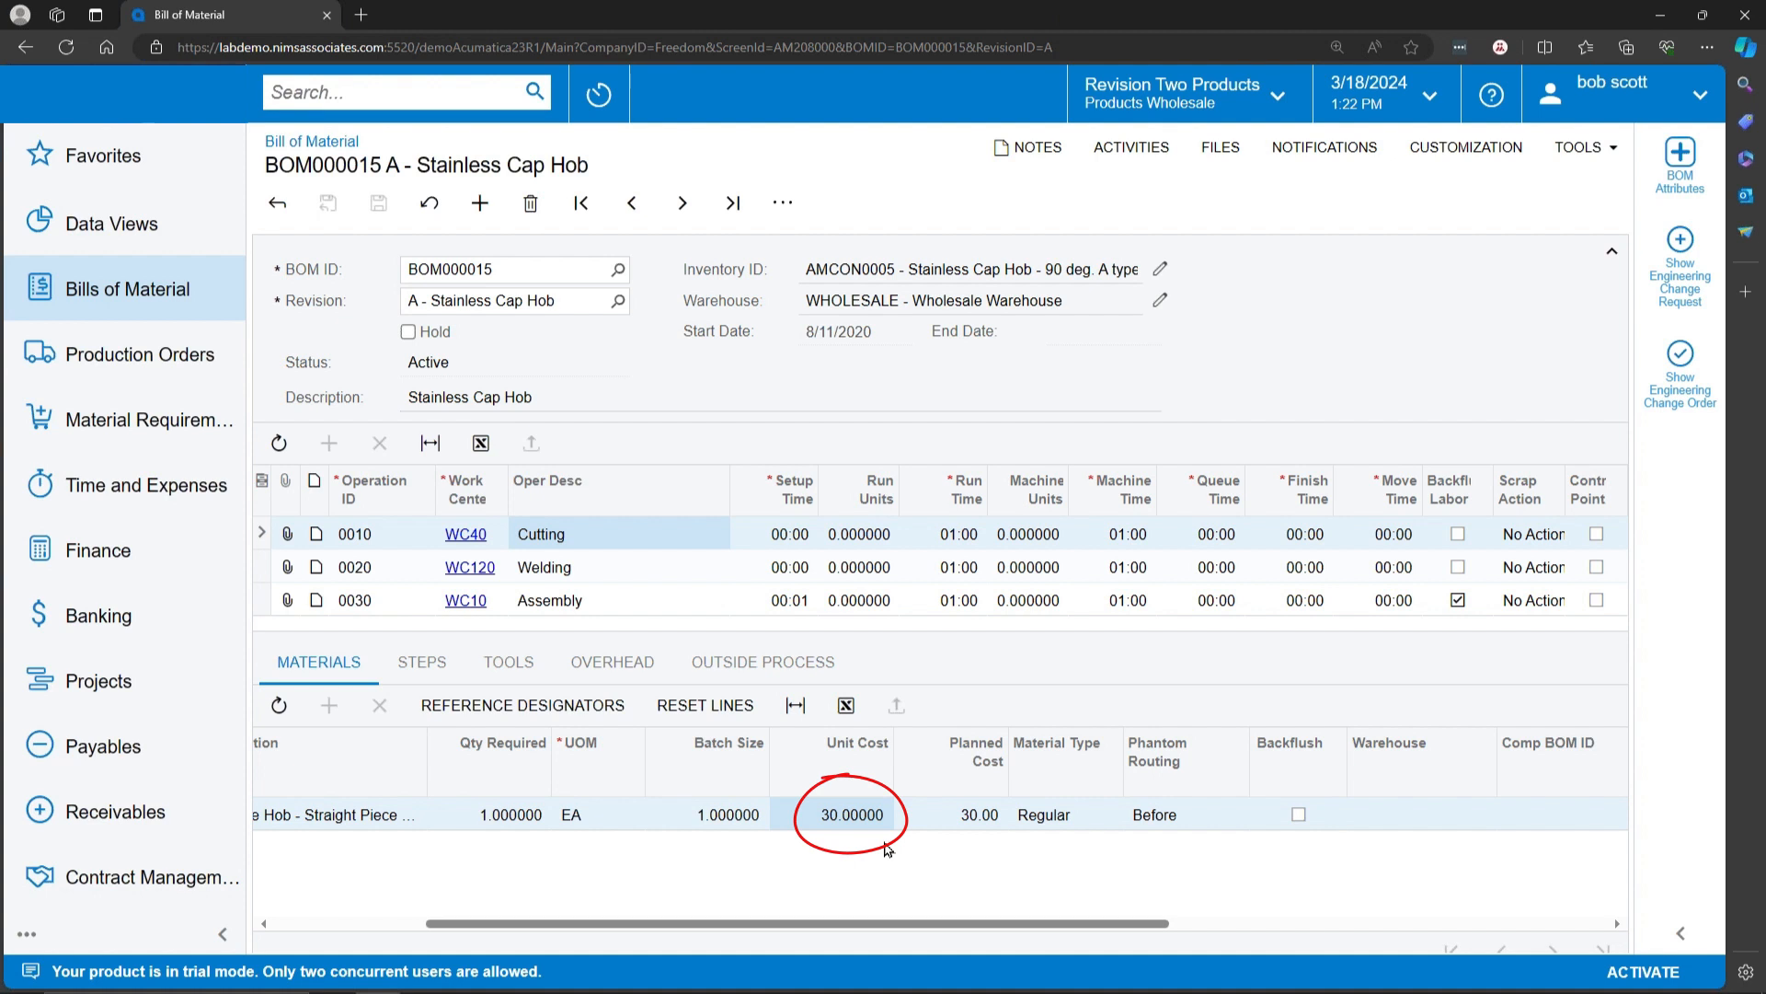
pyautogui.click(975, 817)
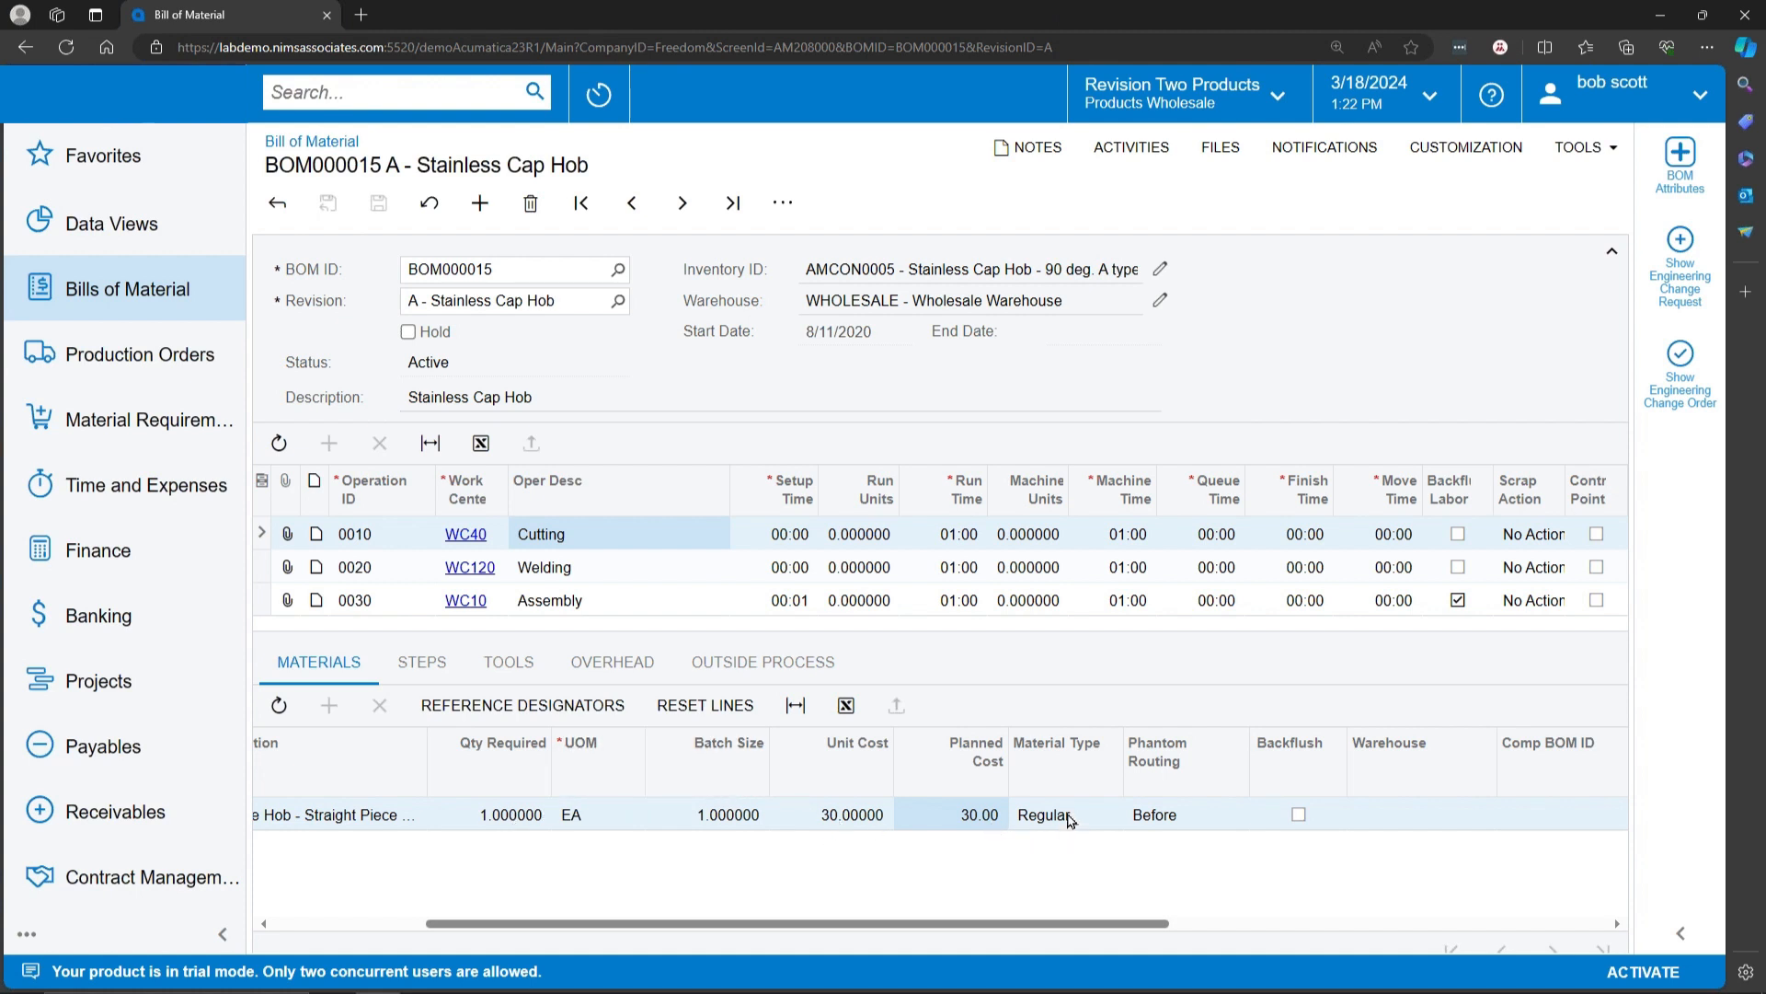
# Step: Put the Stainless Cap Hob bill of material on hold and set the MGSLB material's type to Subcontract
pyautogui.click(408, 331)
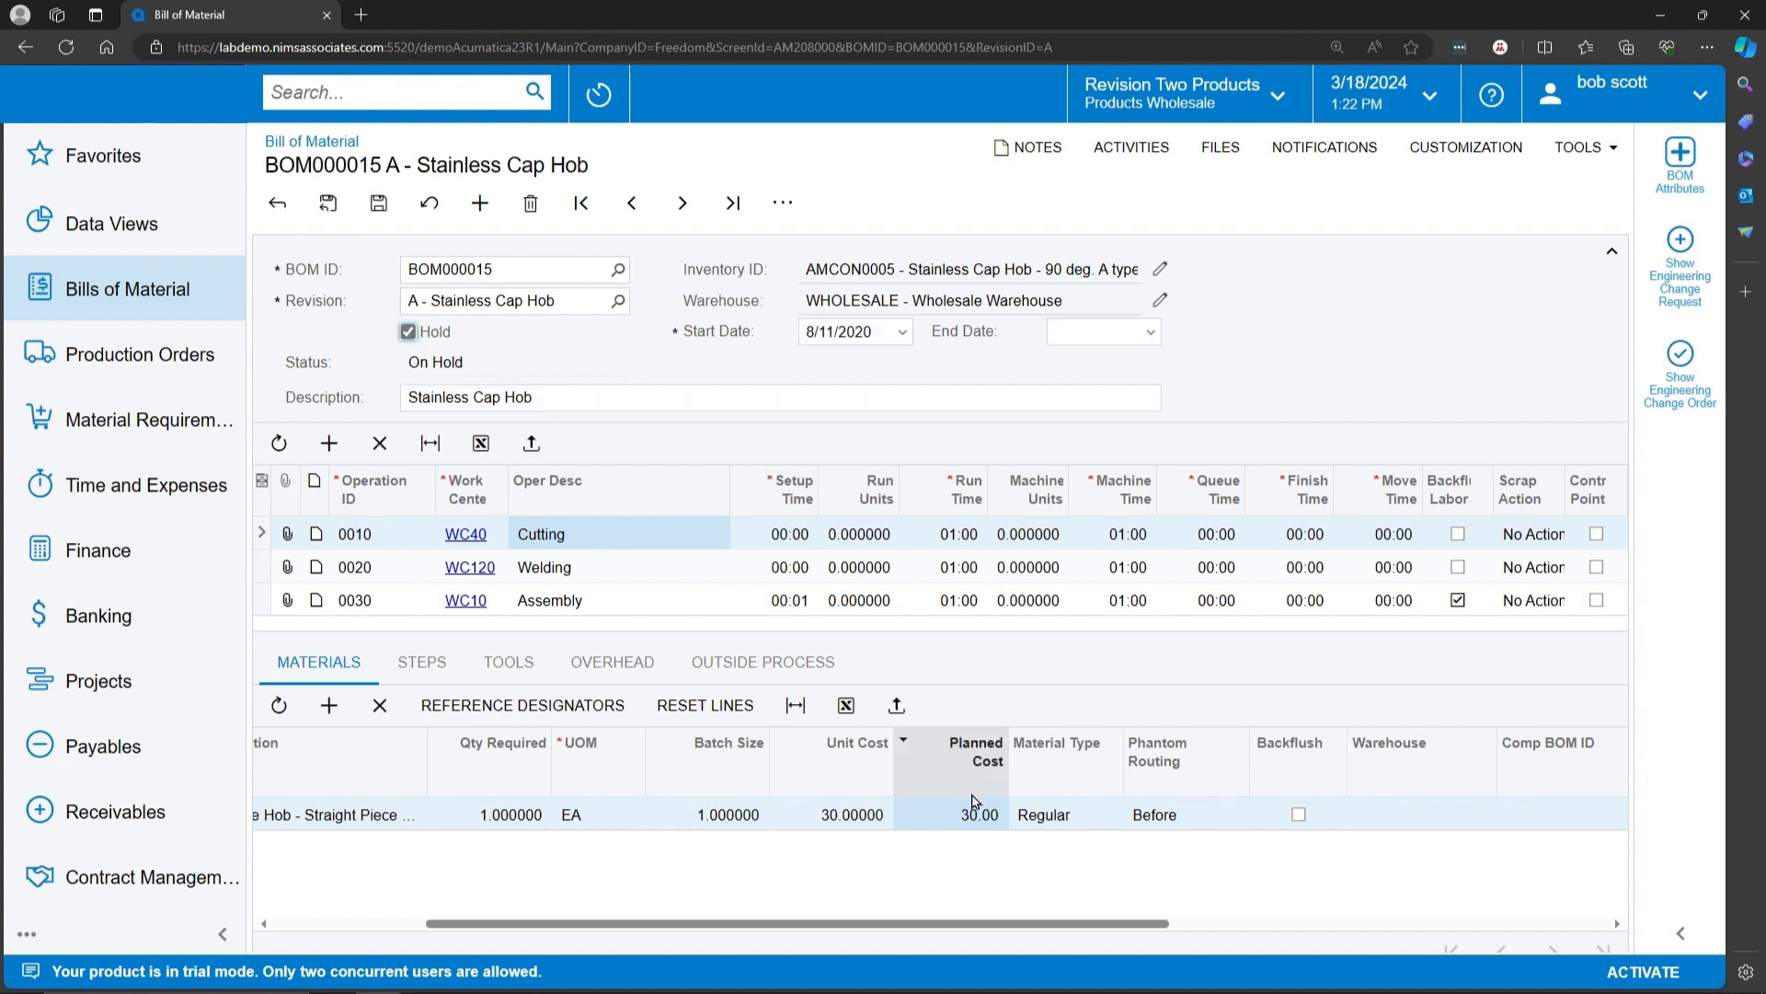
pyautogui.click(1070, 821)
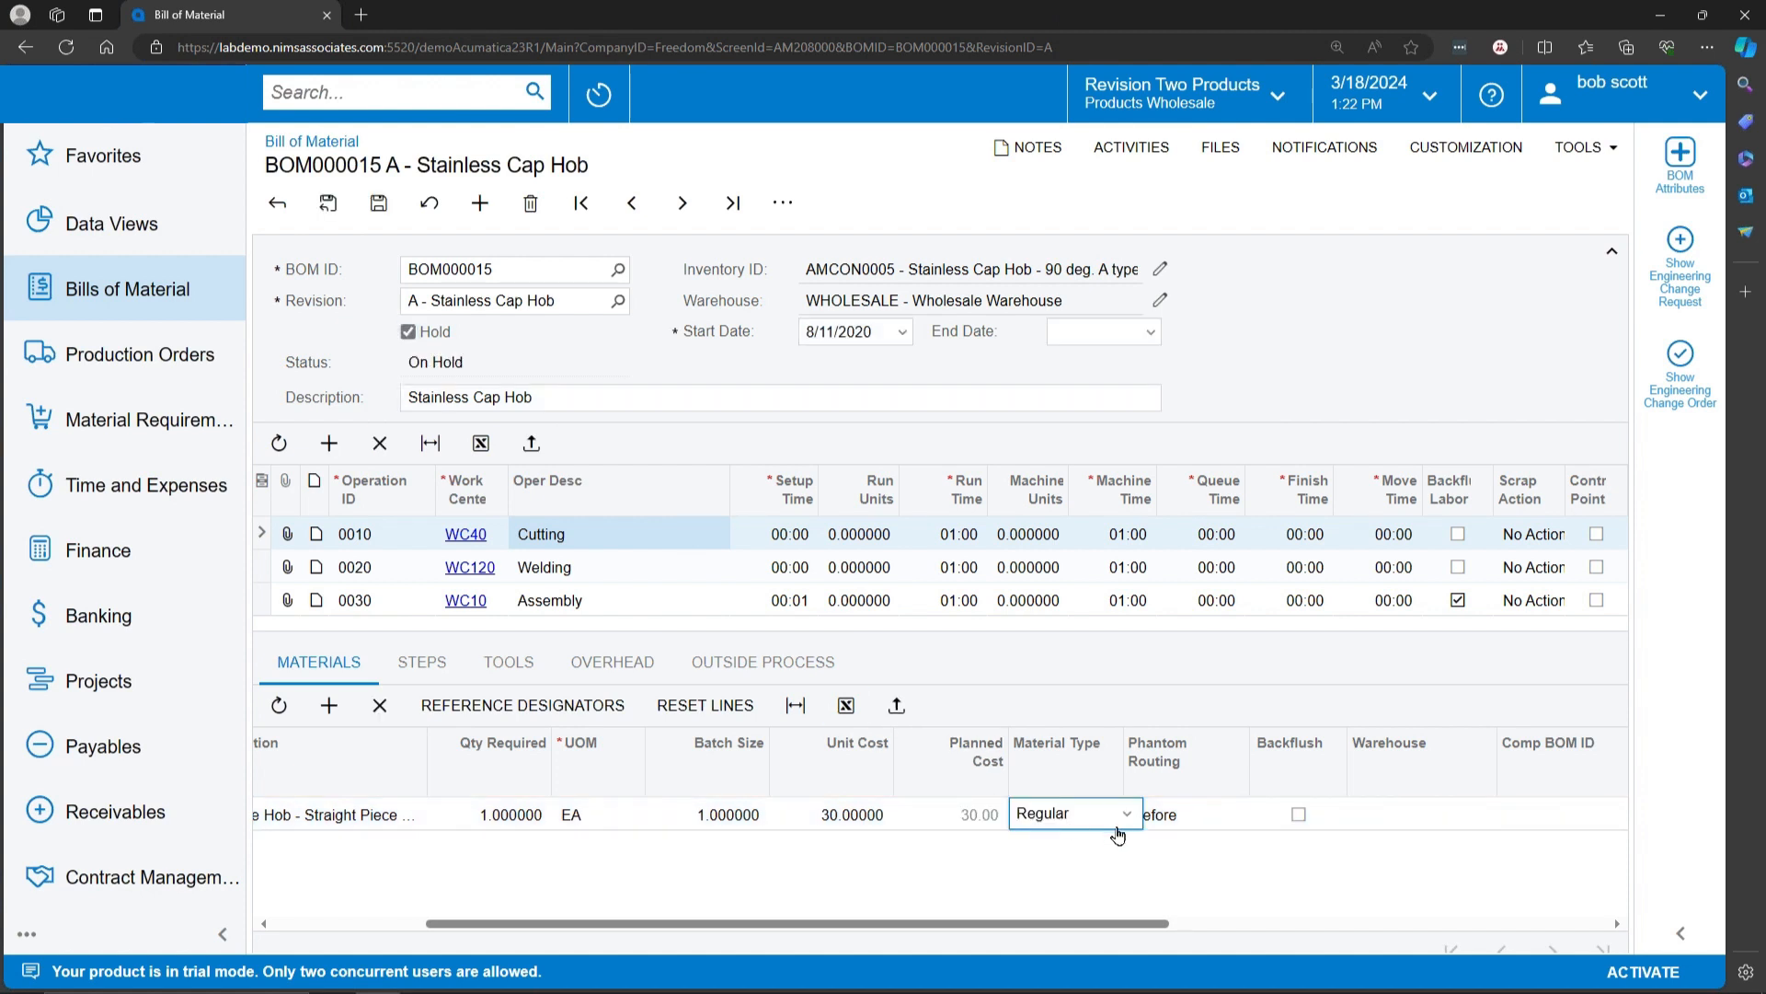
pyautogui.click(1124, 816)
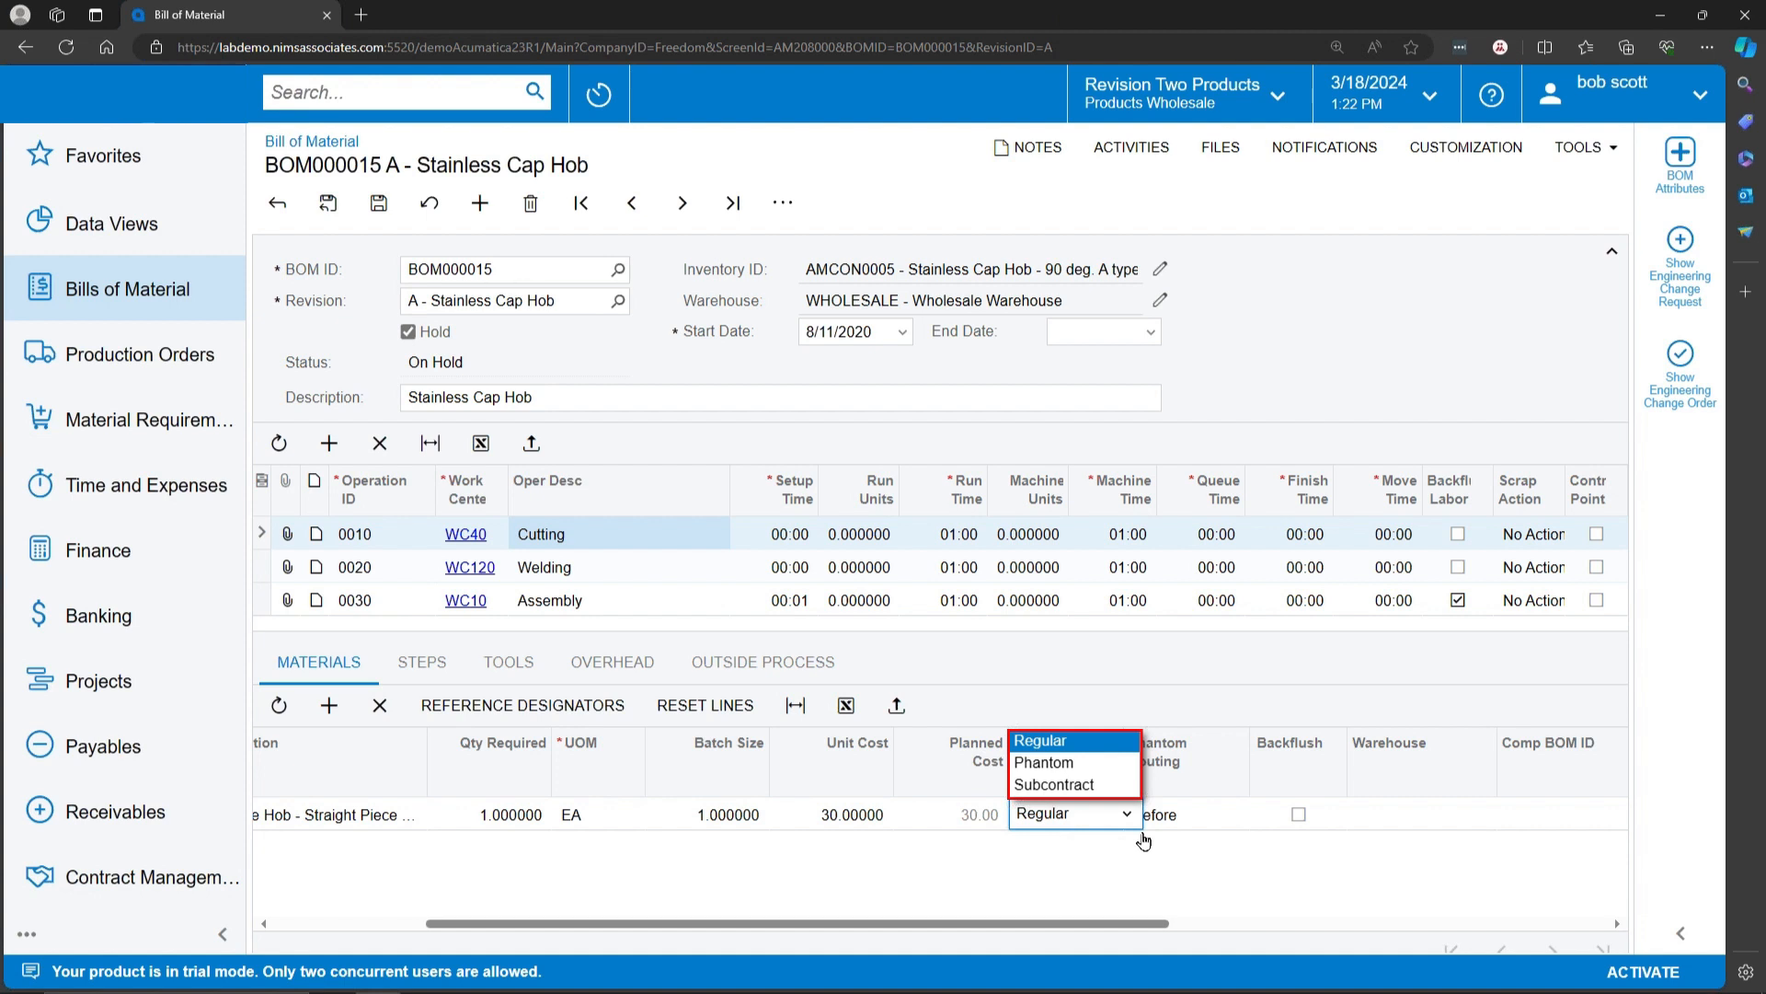
pyautogui.click(1116, 785)
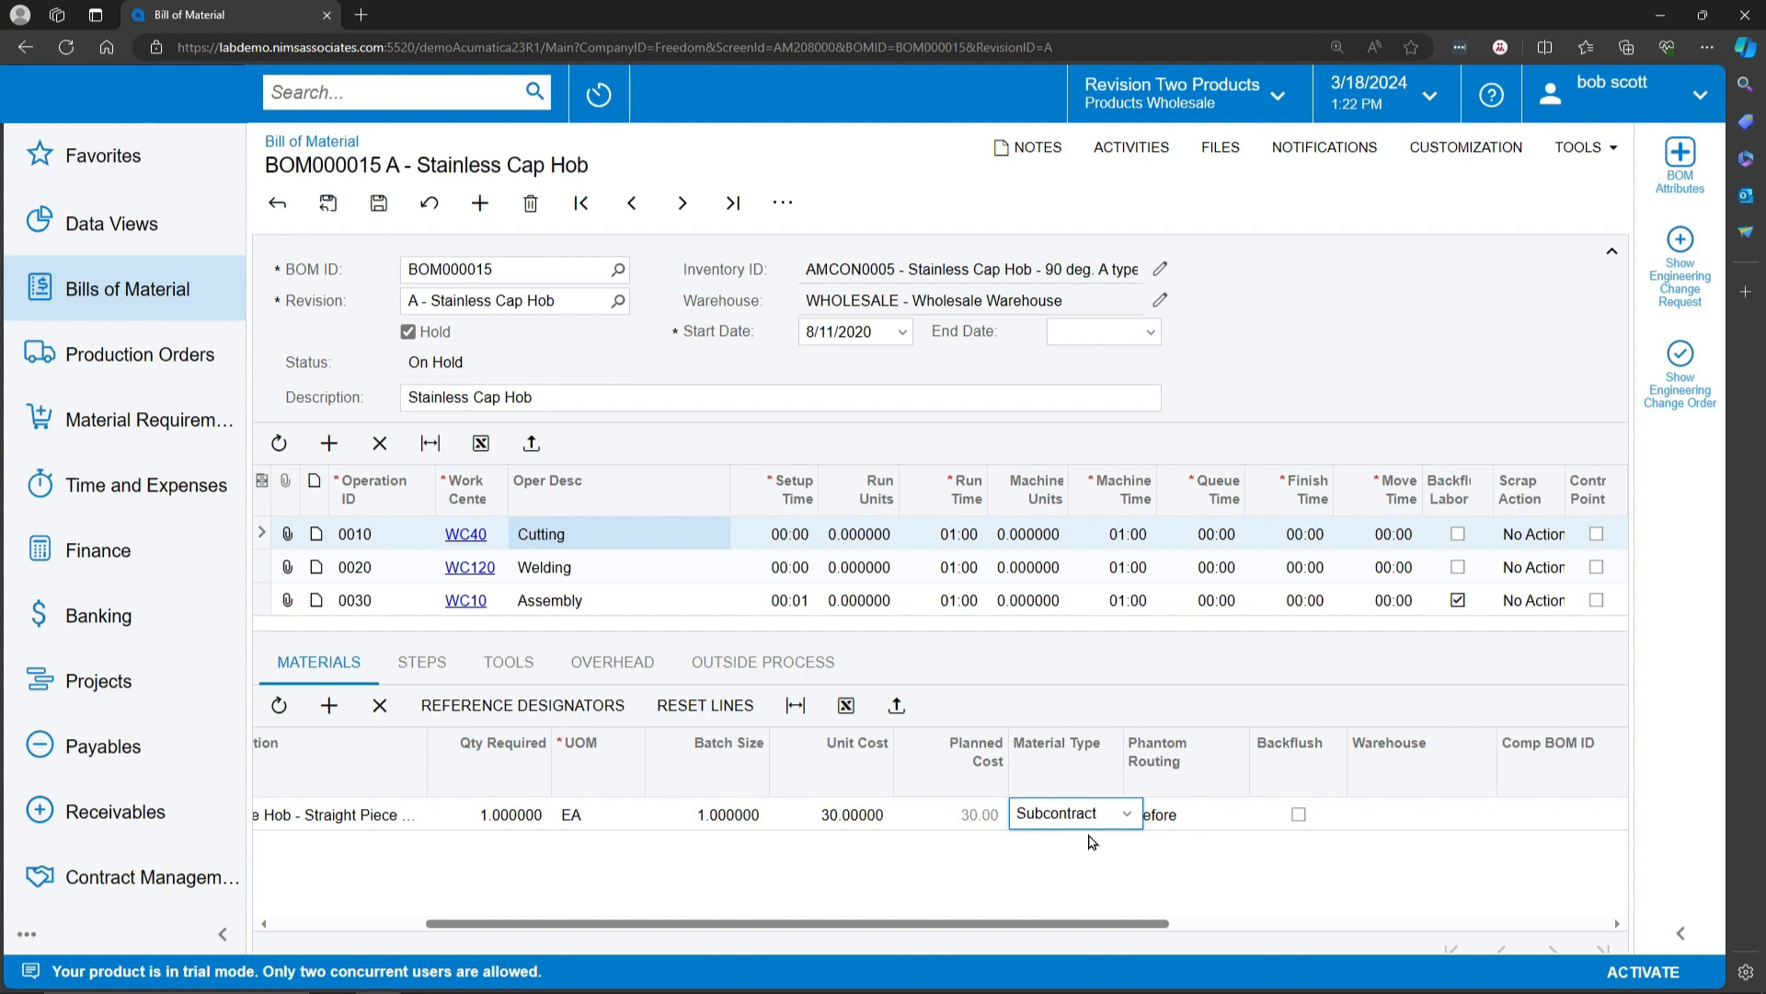
# Step: Review the subcontract source options for the MGSLB material and open its inventory ID for editing
pyautogui.click(1095, 924)
pyautogui.moveTo(1098, 931); pyautogui.dragTo(1659, 835)
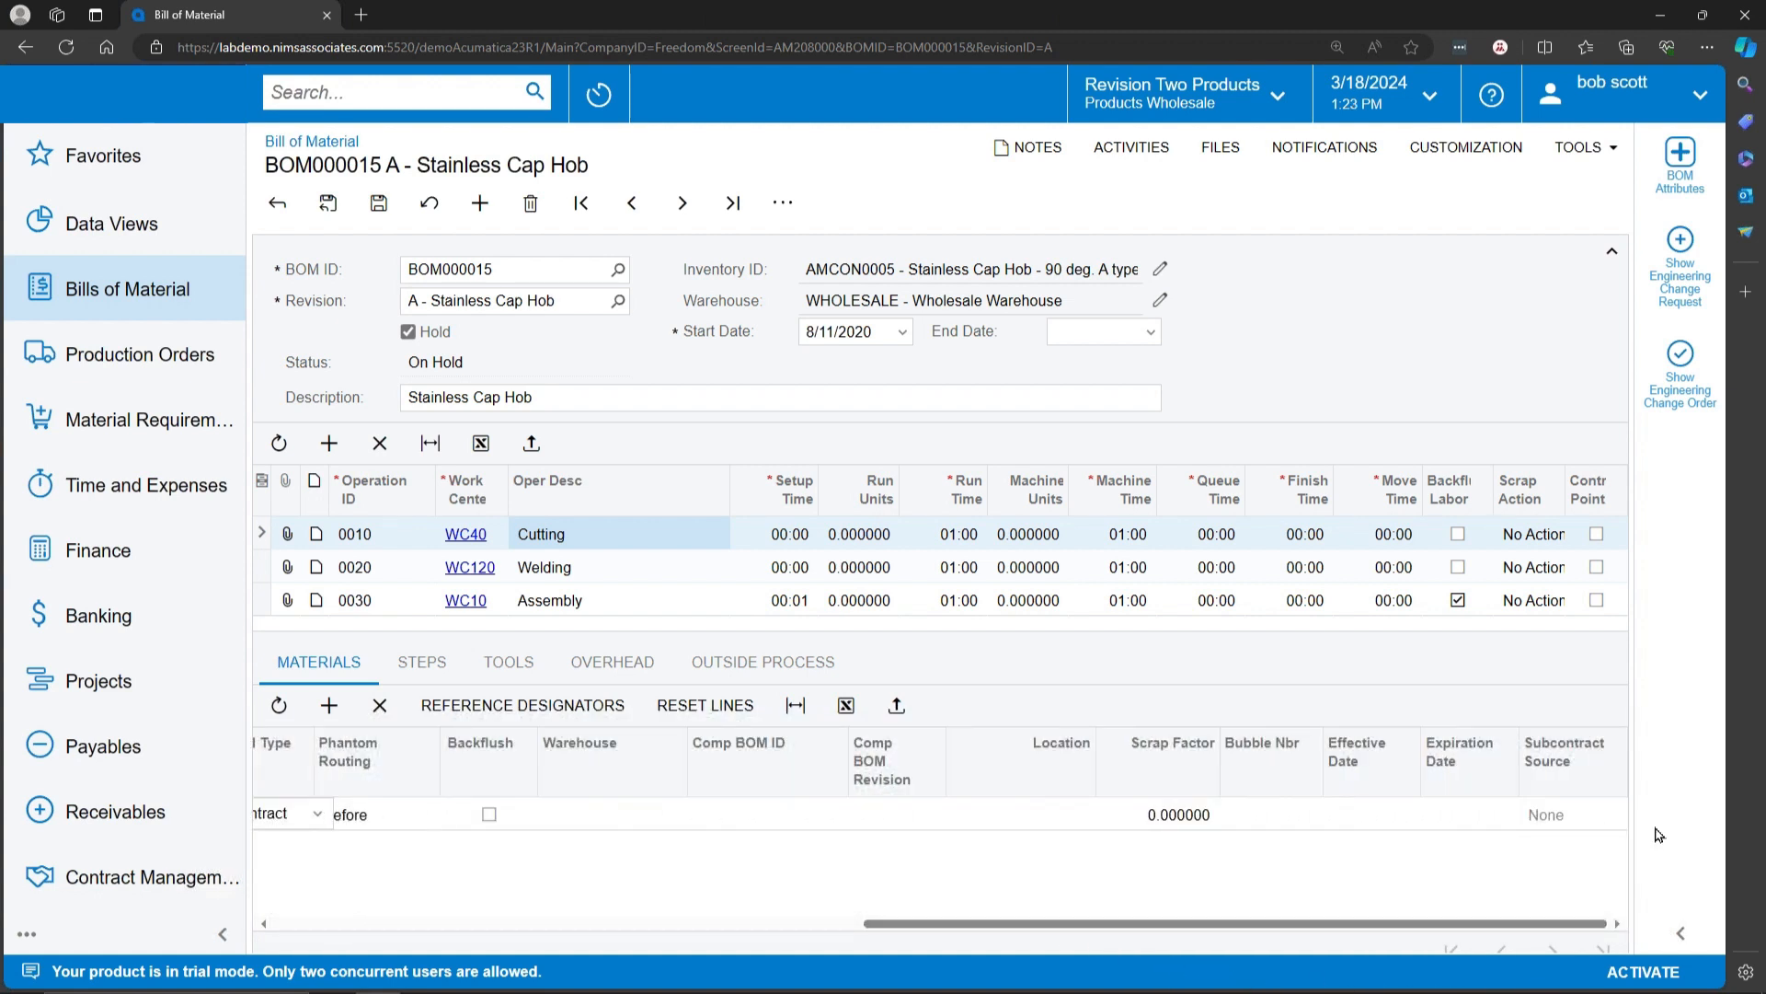
pyautogui.click(1602, 826)
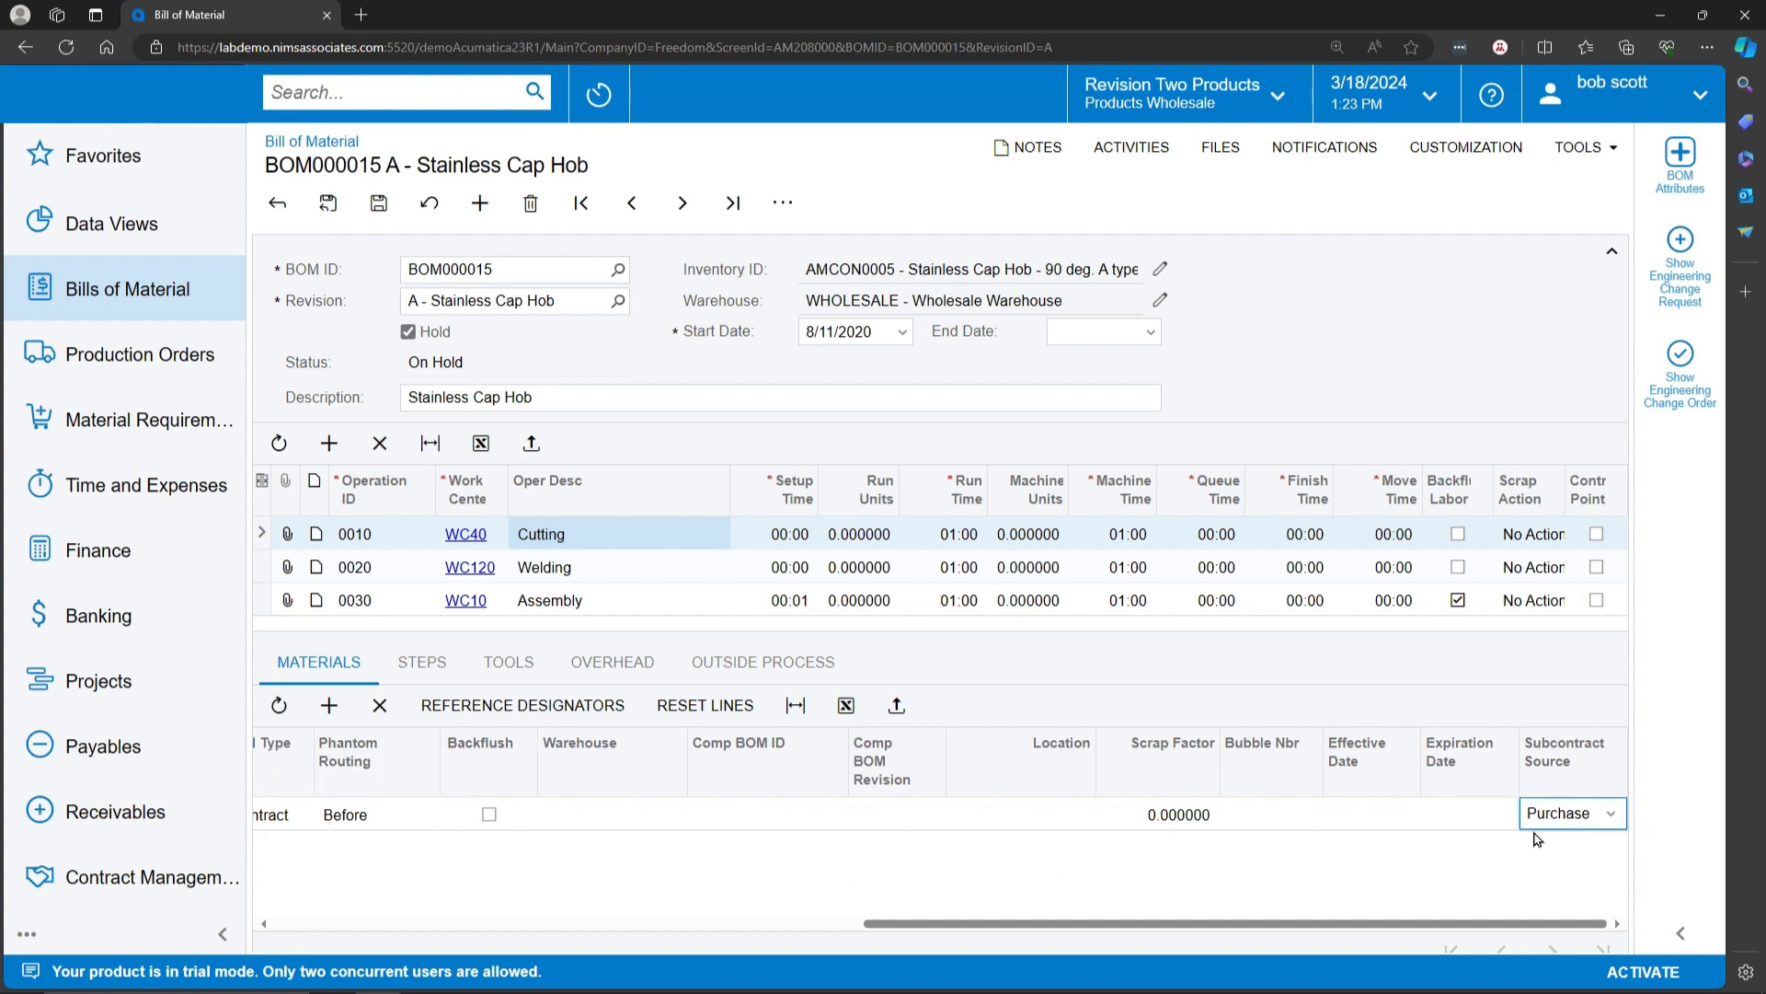
pyautogui.click(1609, 815)
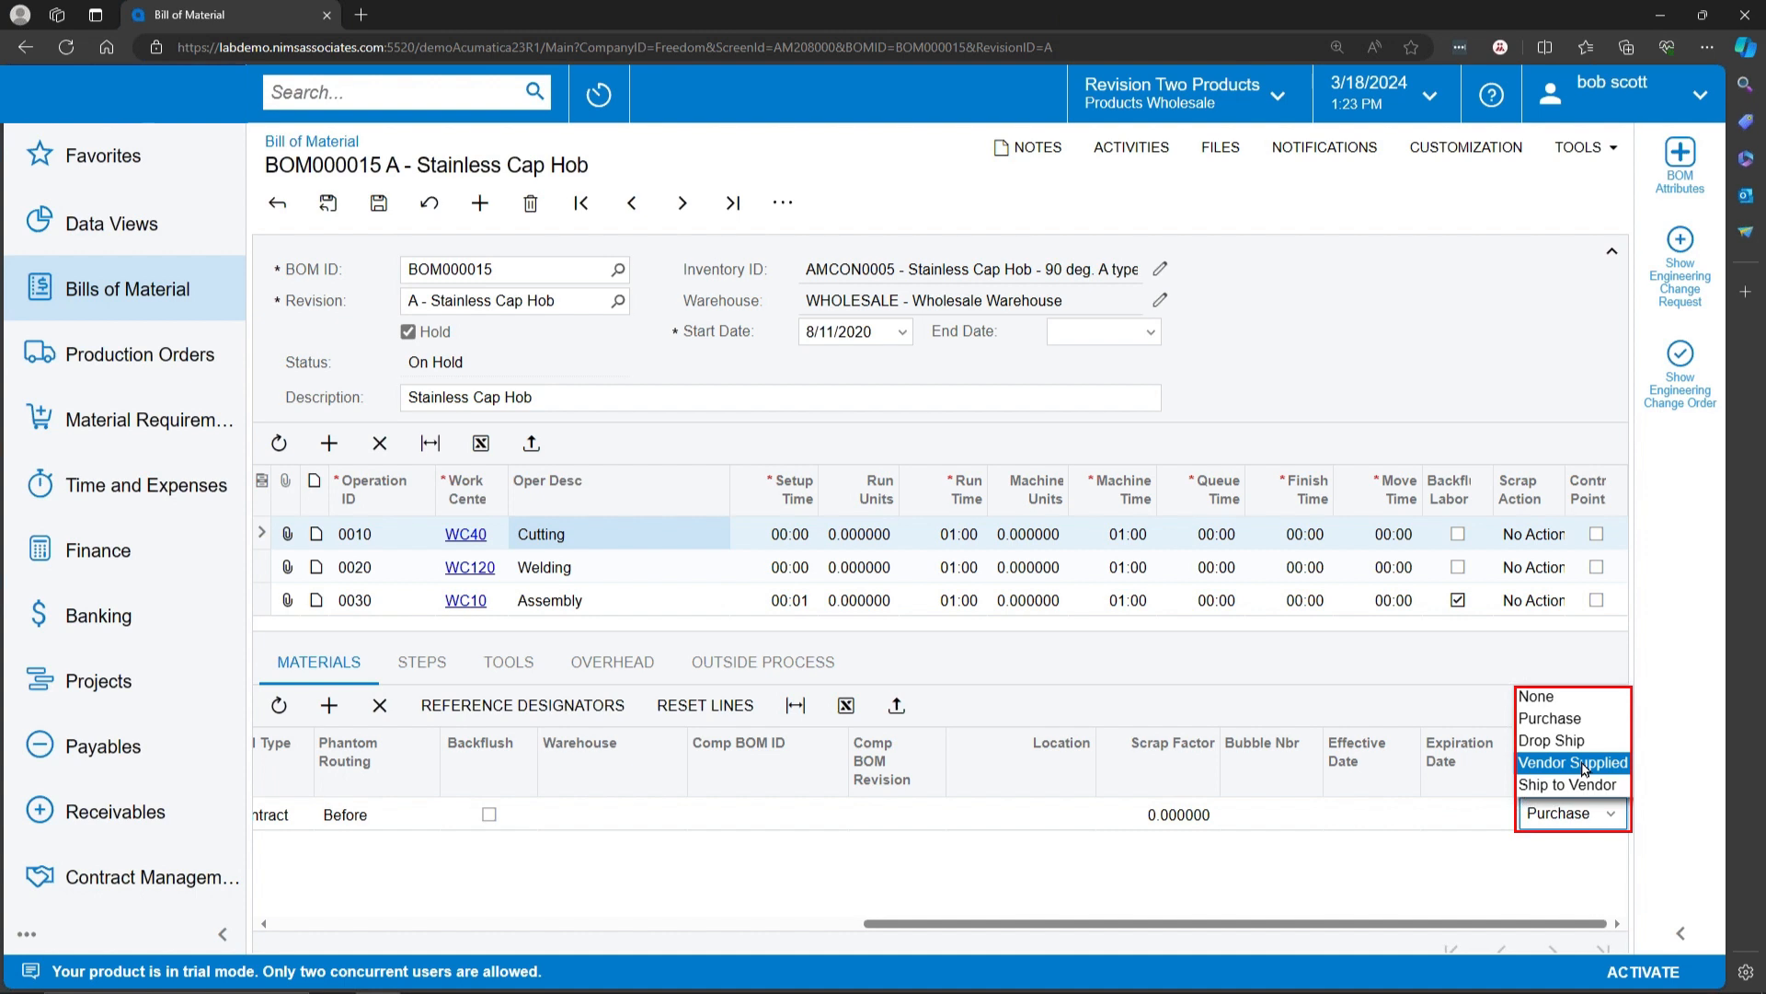
pyautogui.moveTo(1240, 924); pyautogui.dragTo(584, 923)
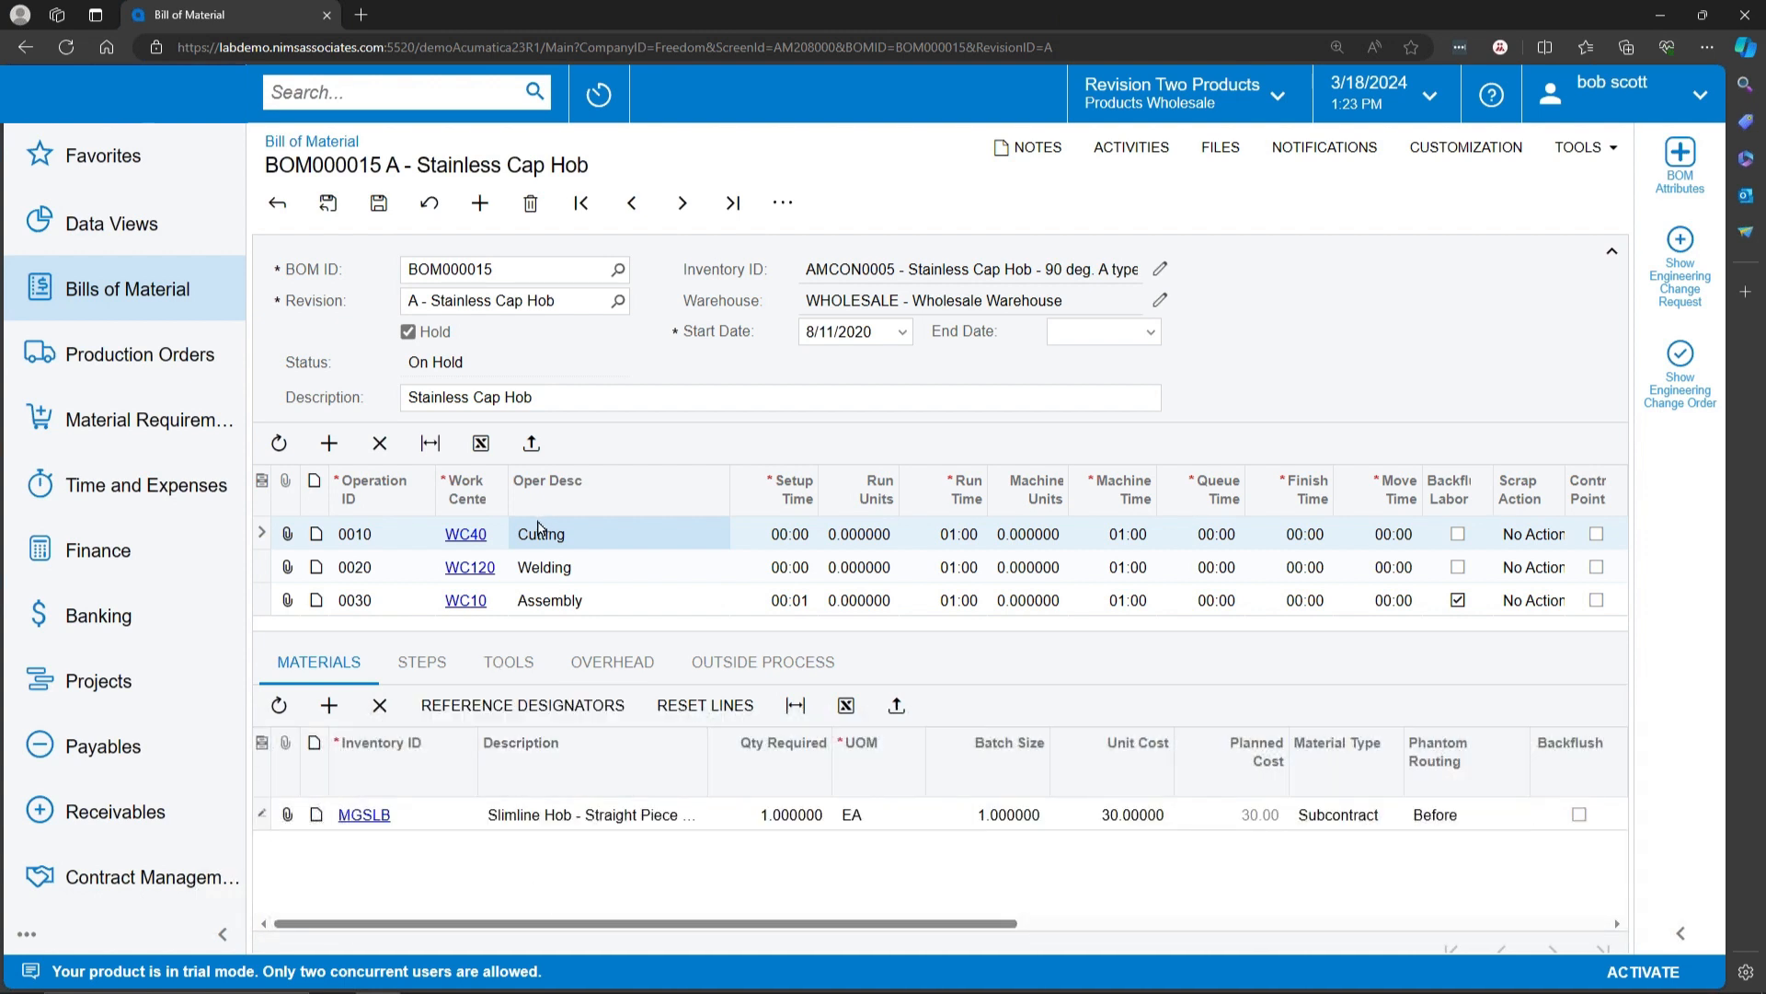
pyautogui.click(405, 812)
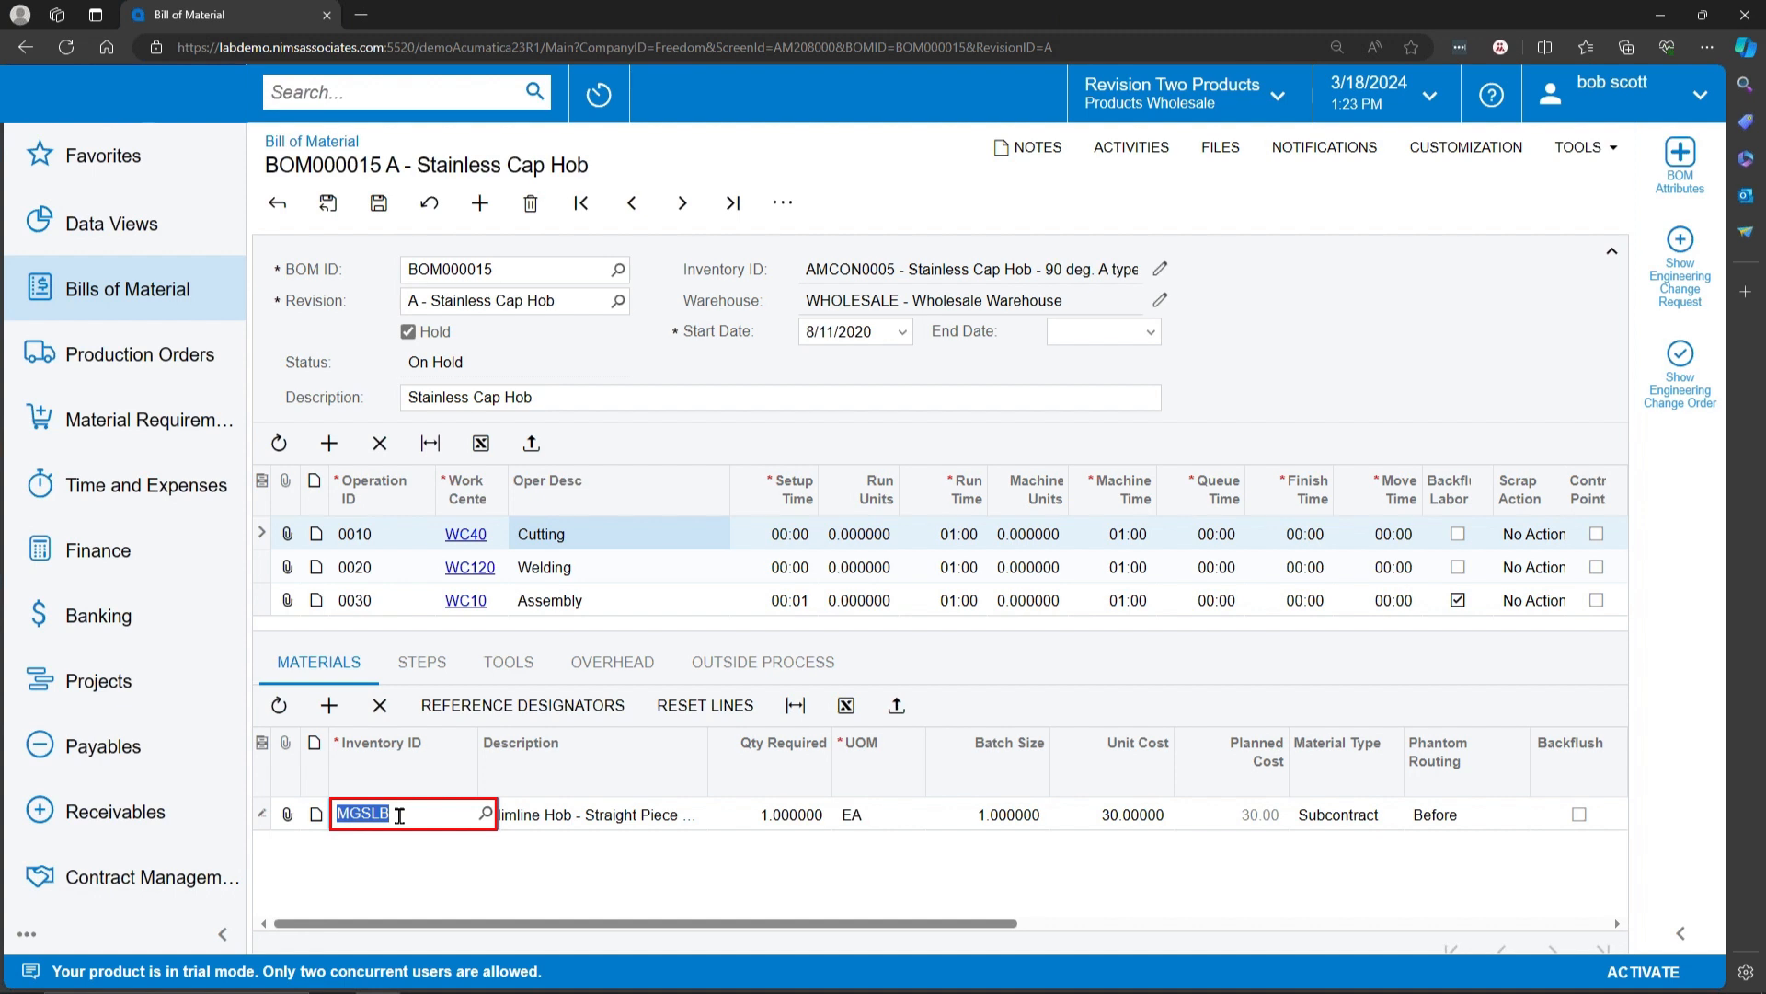
# Step: Review the Welding operation's outside process settings, including the vendor and vendor location fields, and return to its materials
pyautogui.click(651, 573)
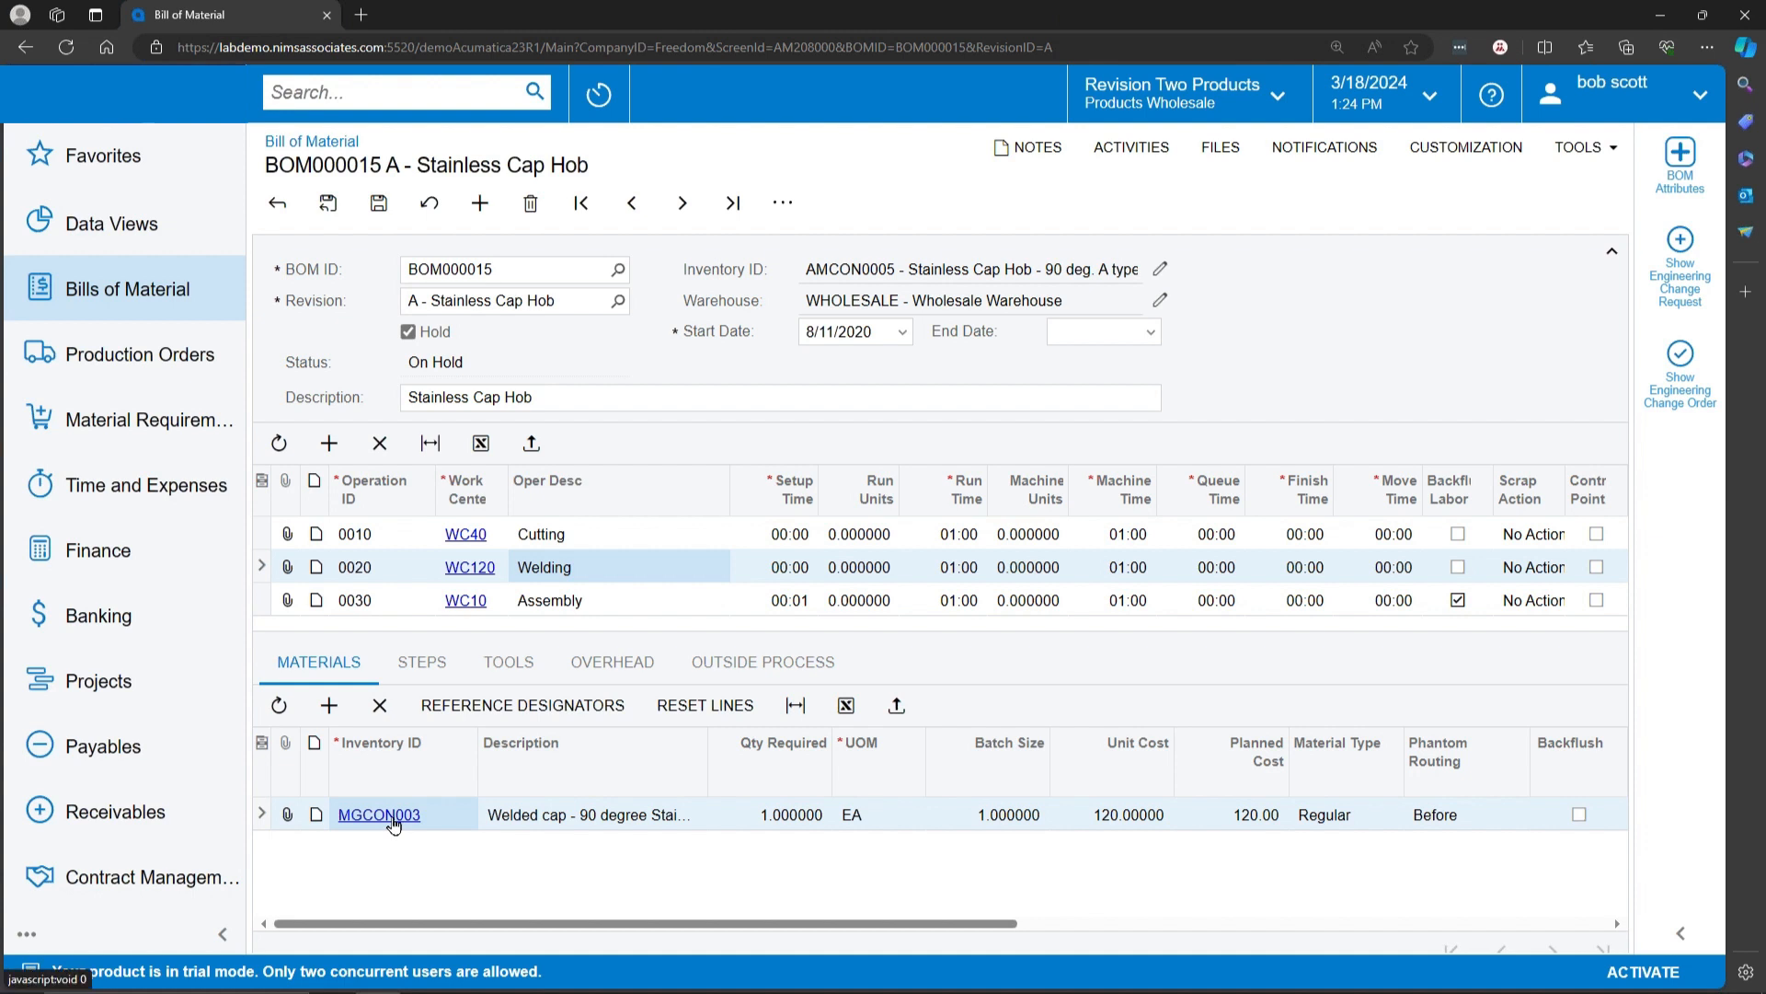
pyautogui.click(809, 664)
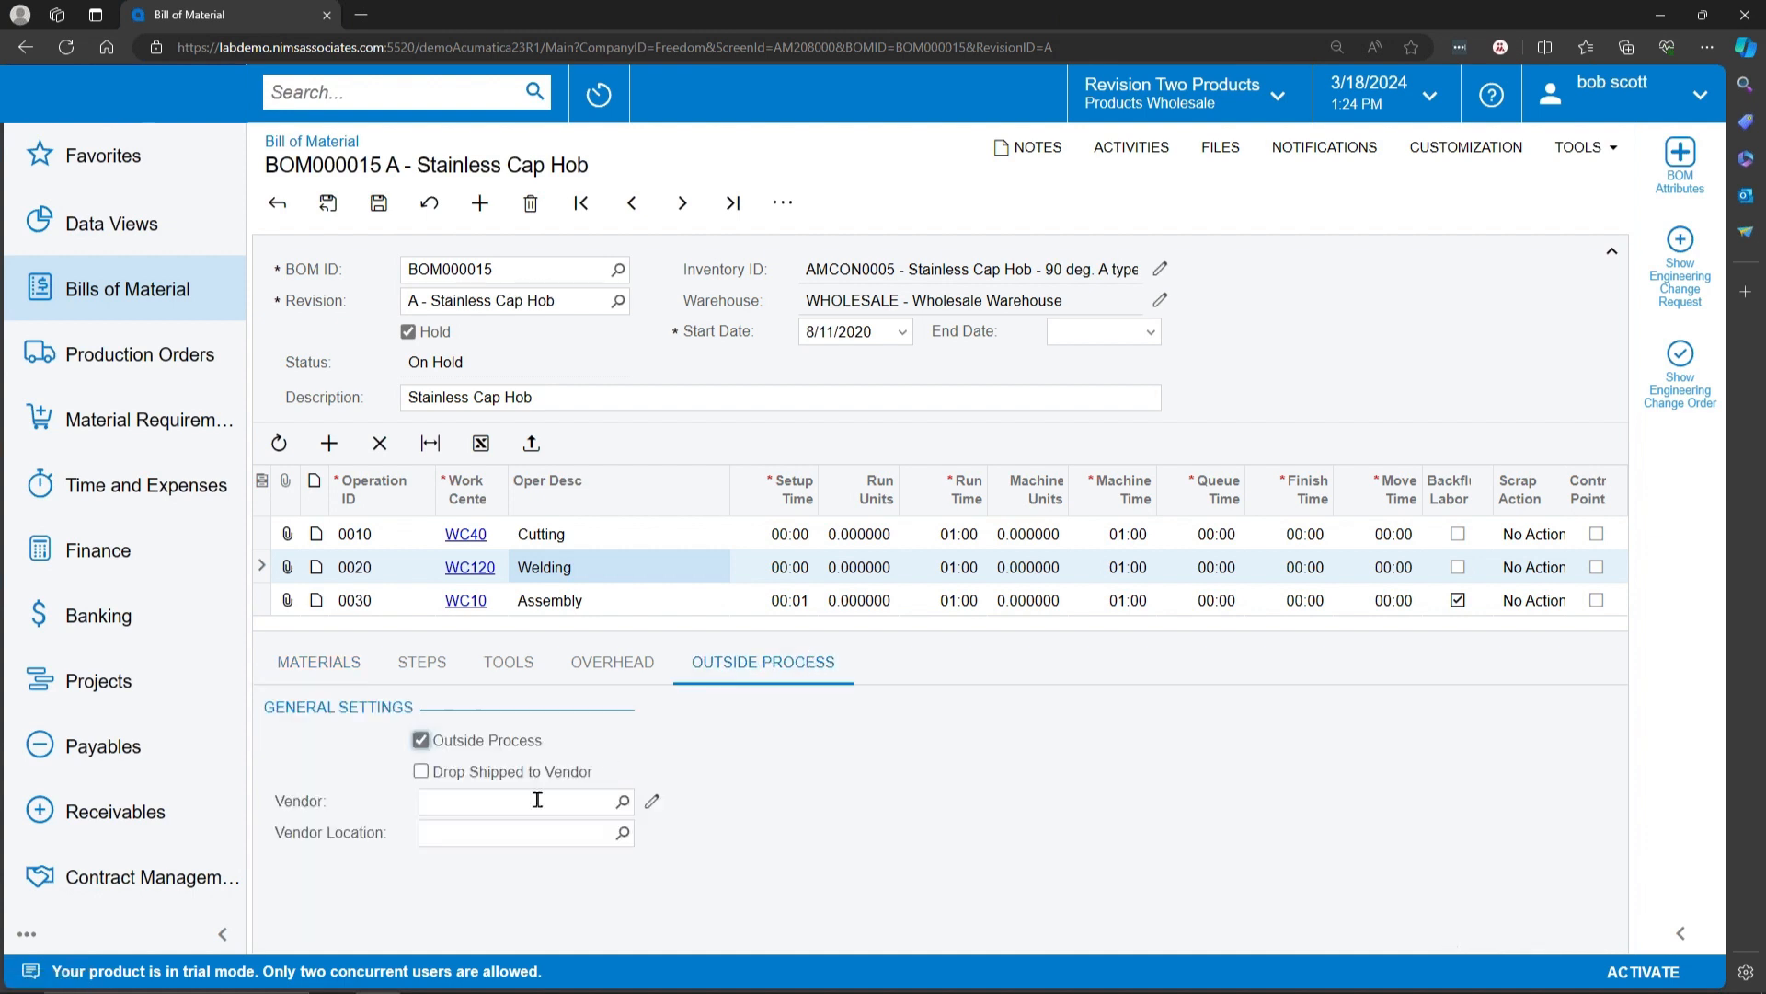
pyautogui.click(451, 804)
pyautogui.click(427, 834)
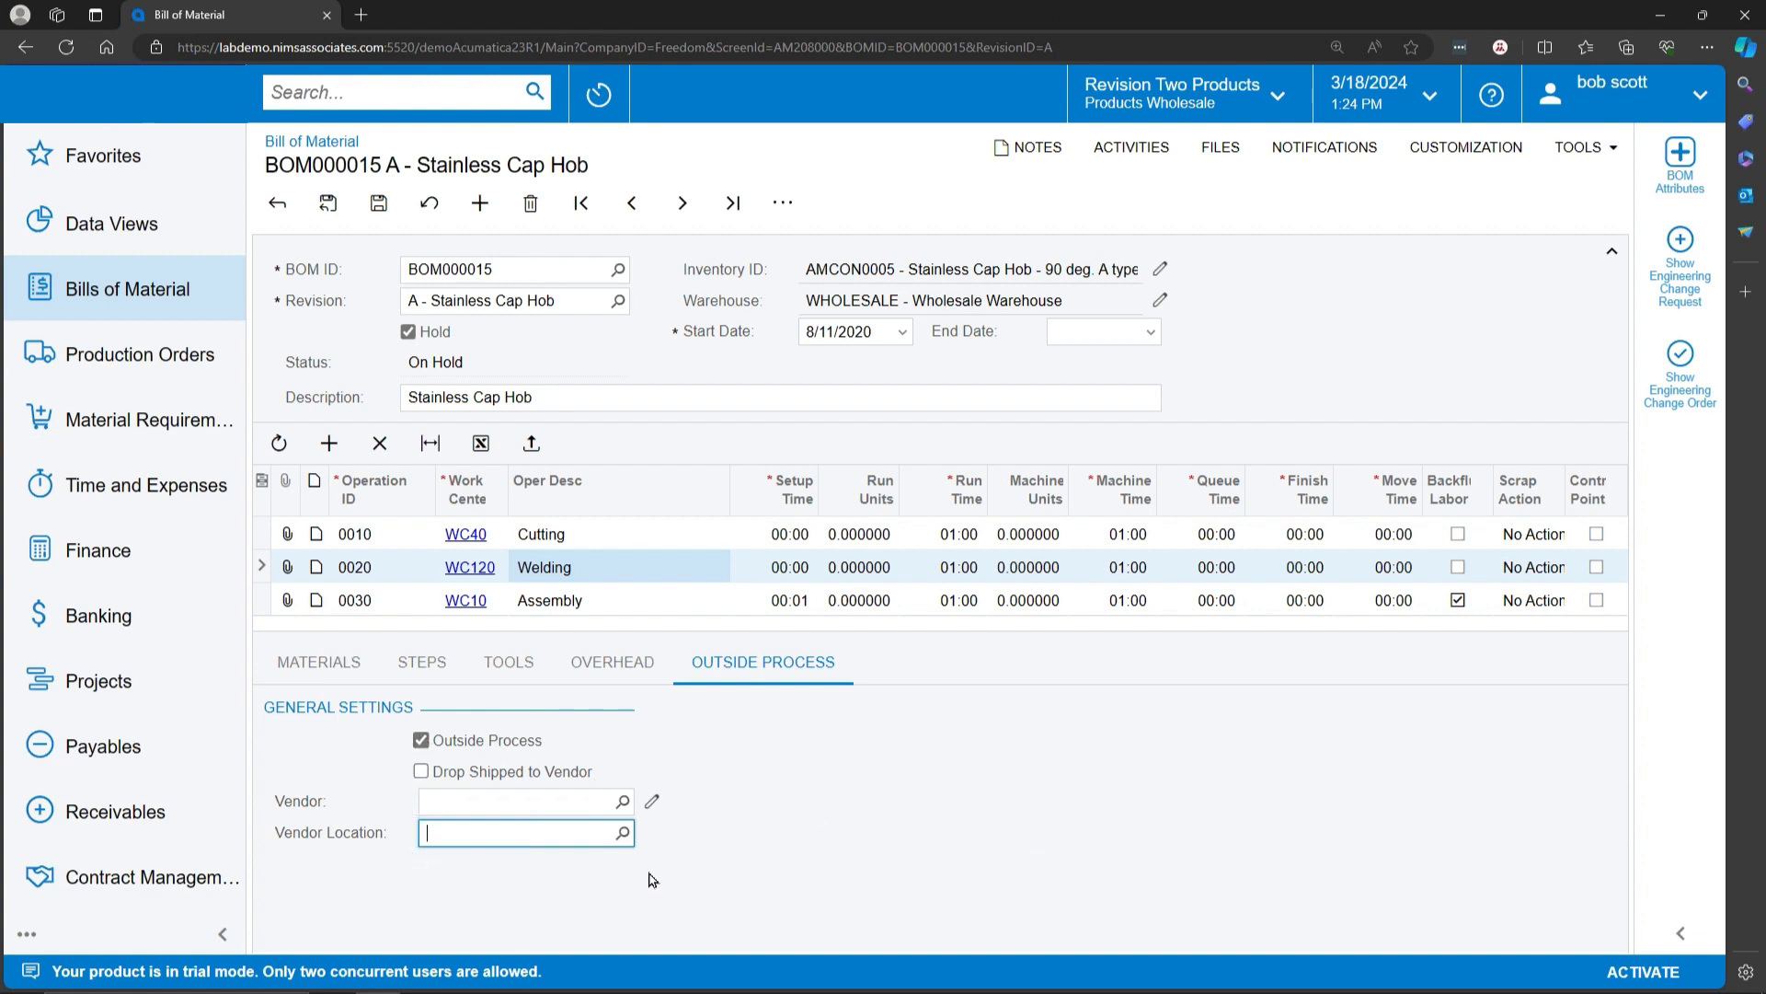
pyautogui.click(342, 666)
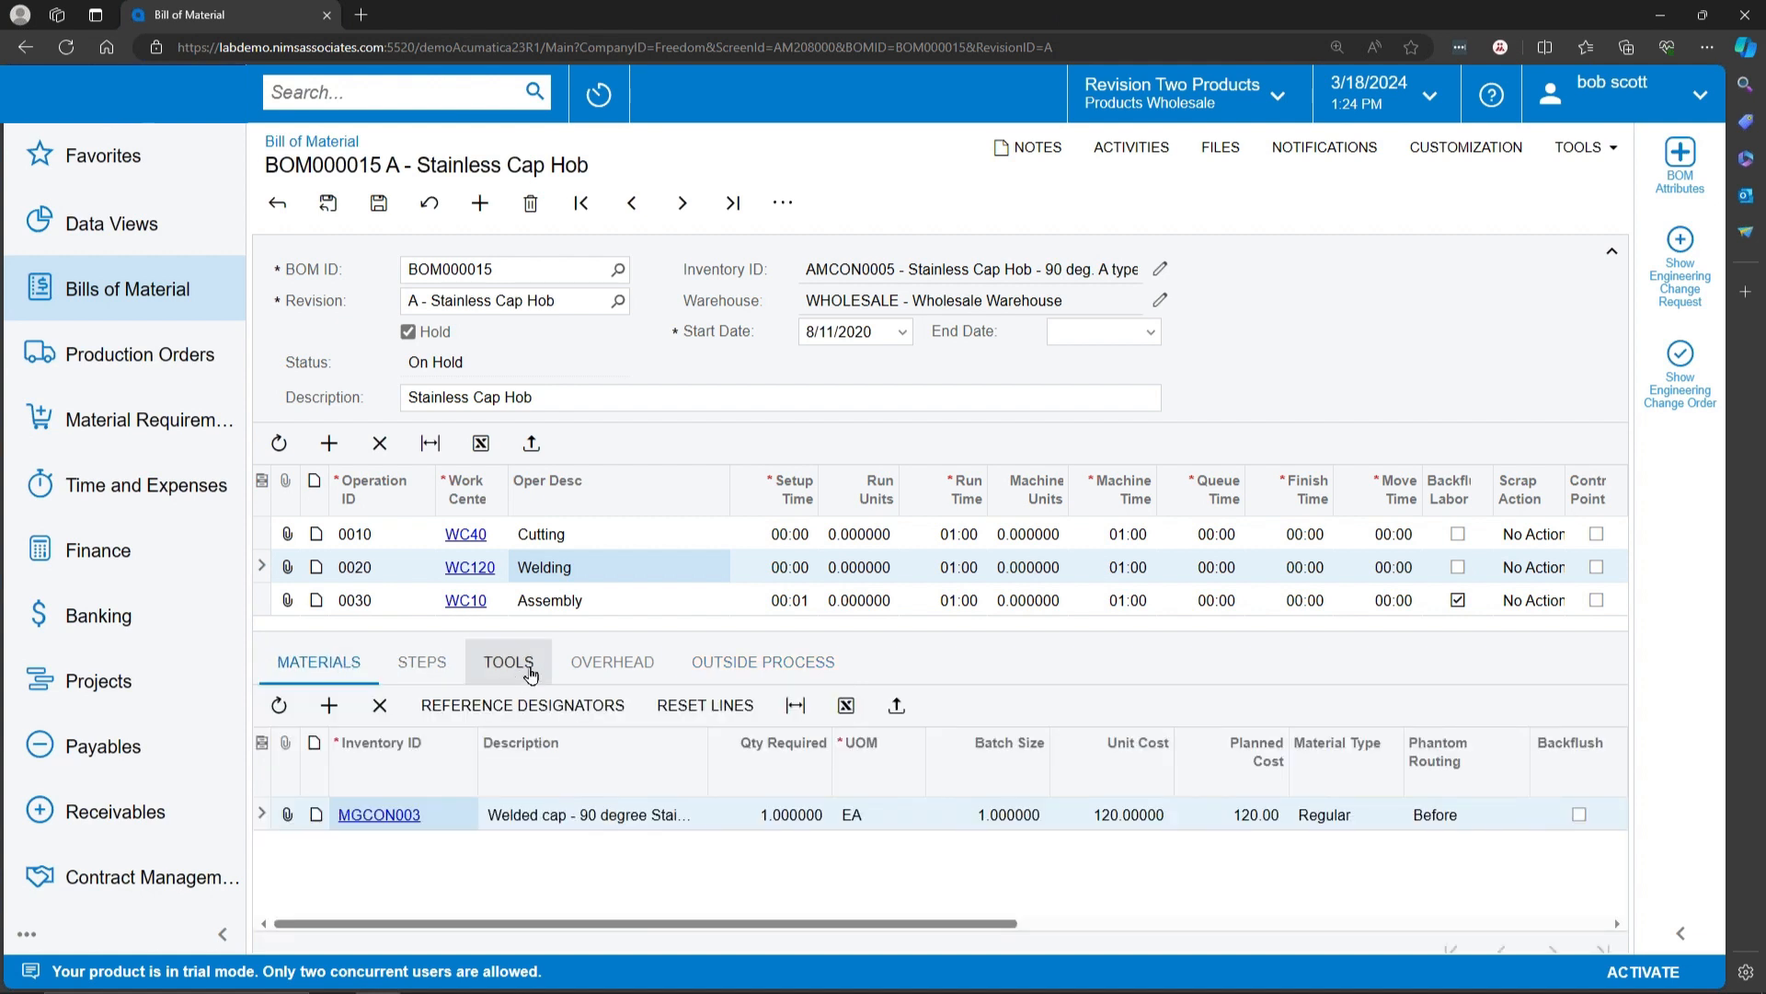
# Step: Compare the materials required by the Assembly, Cutting and Welding operations of the Stainless Cap Hob bill of material
pyautogui.click(569, 612)
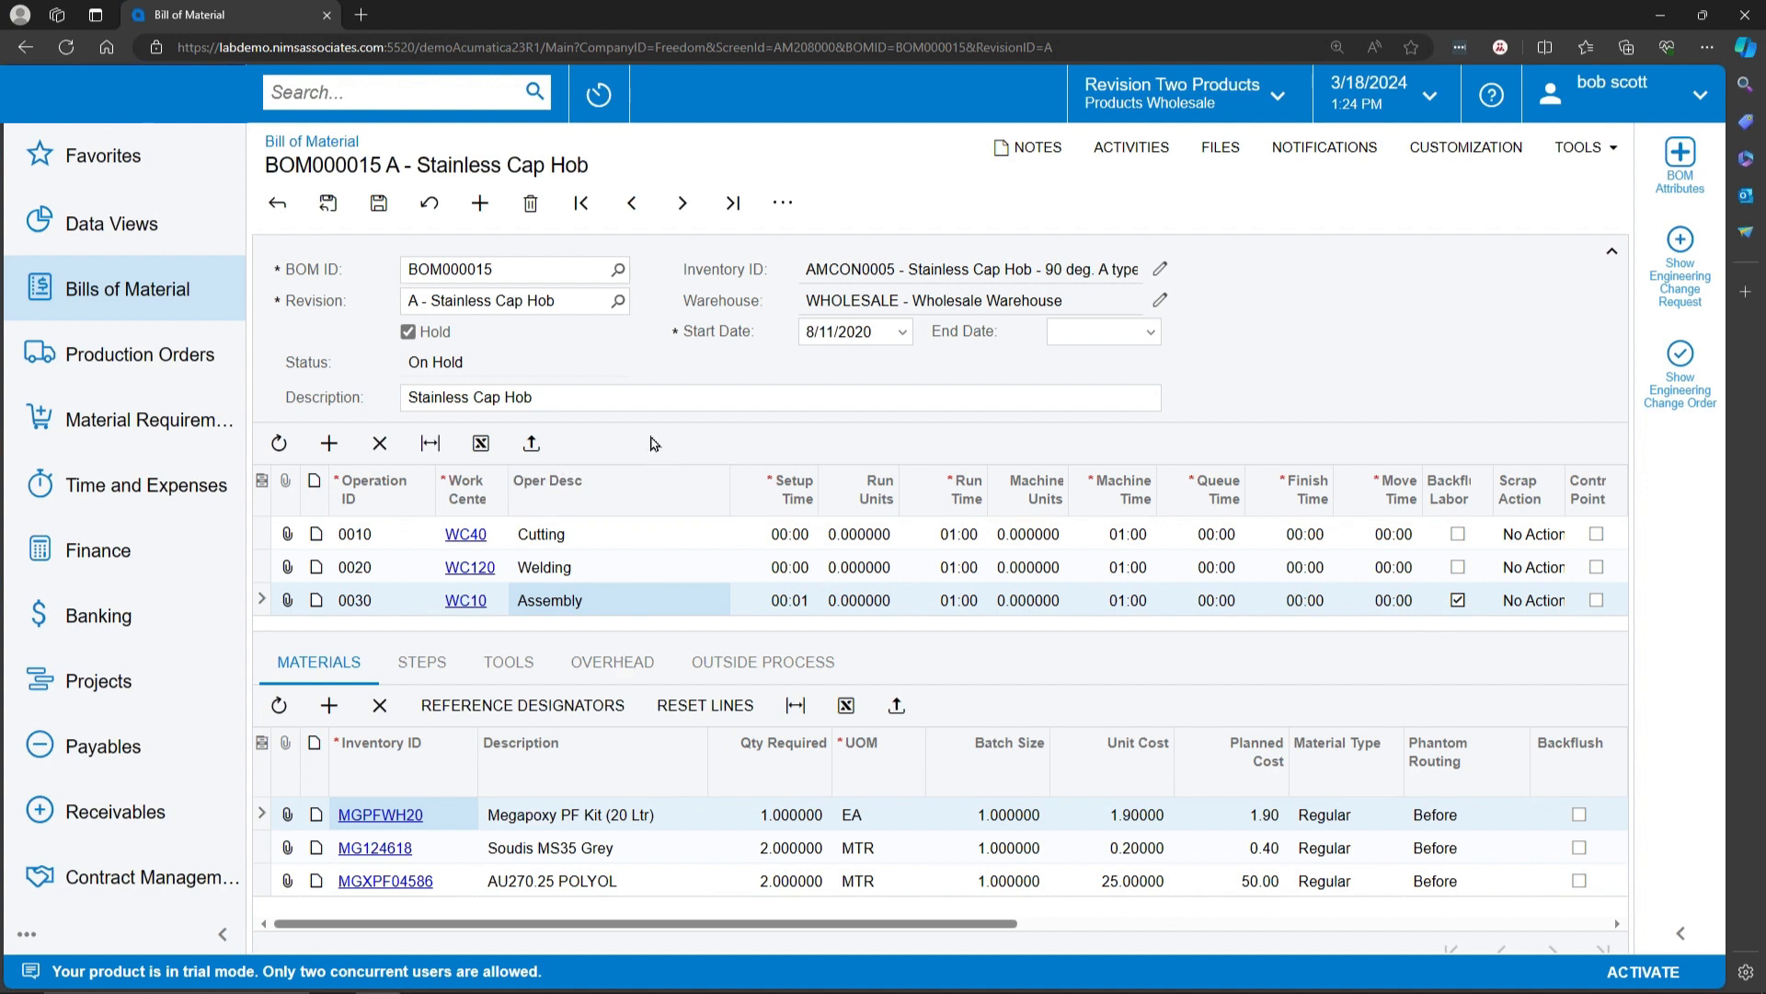
pyautogui.click(613, 535)
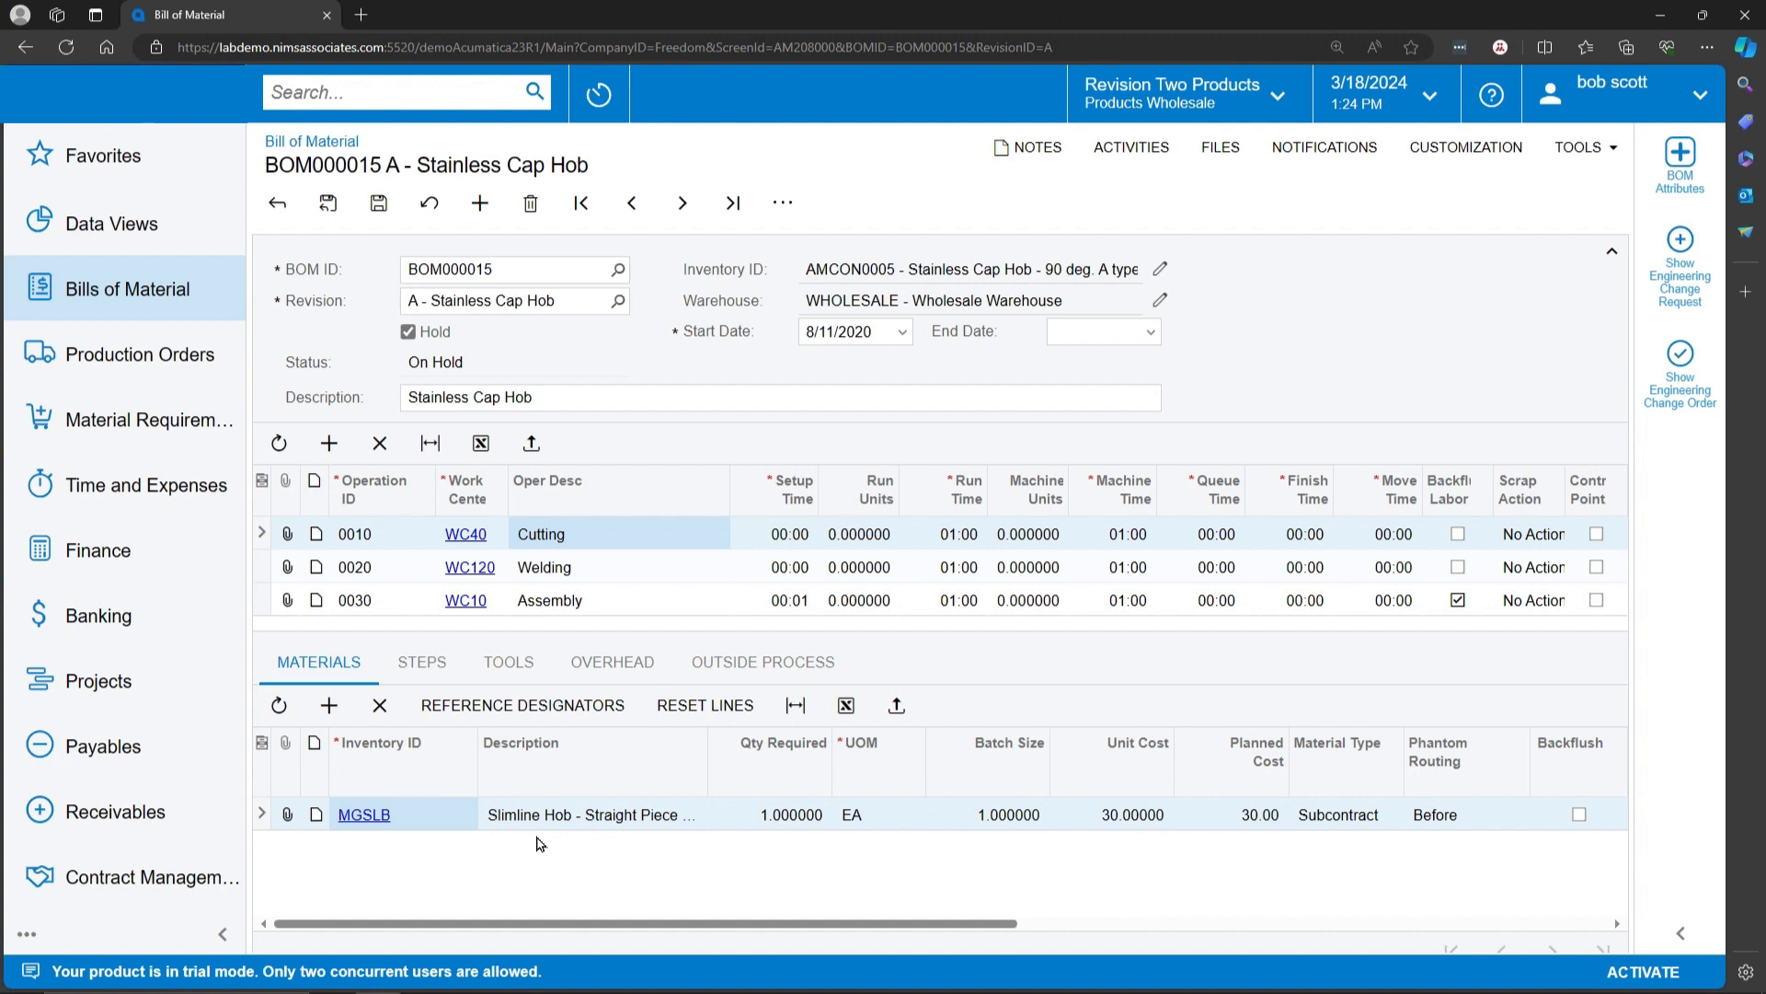
pyautogui.click(592, 570)
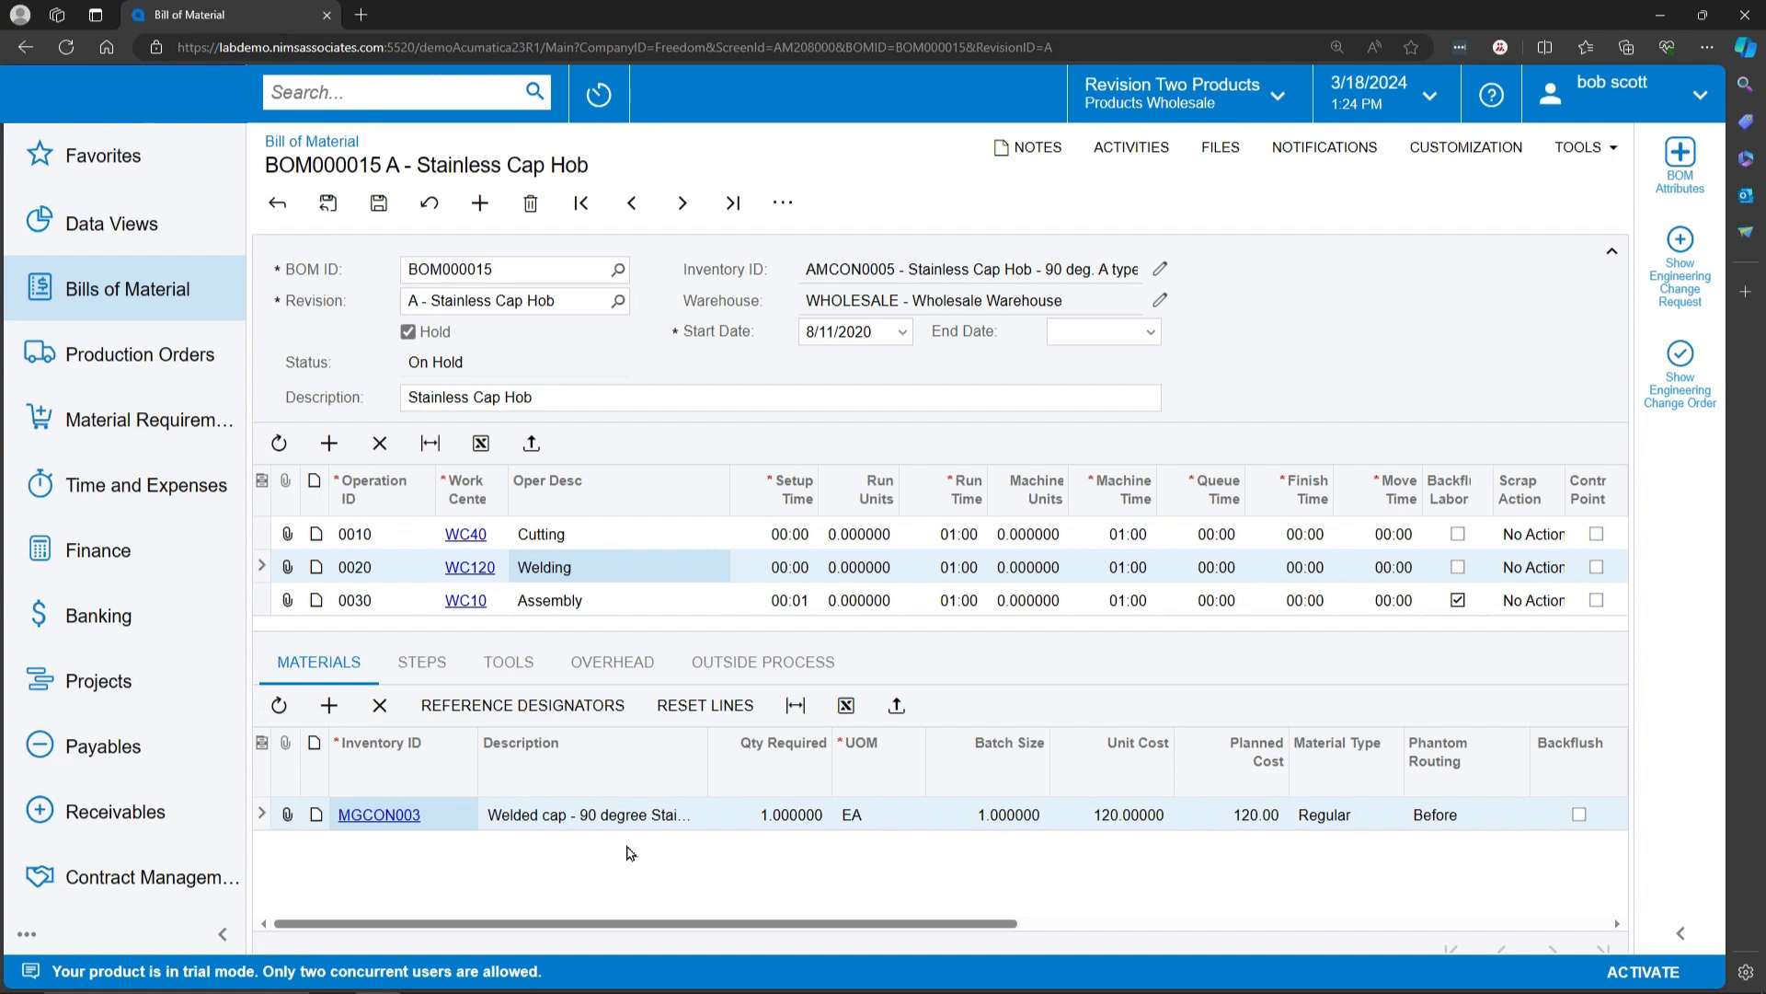
pyautogui.click(591, 600)
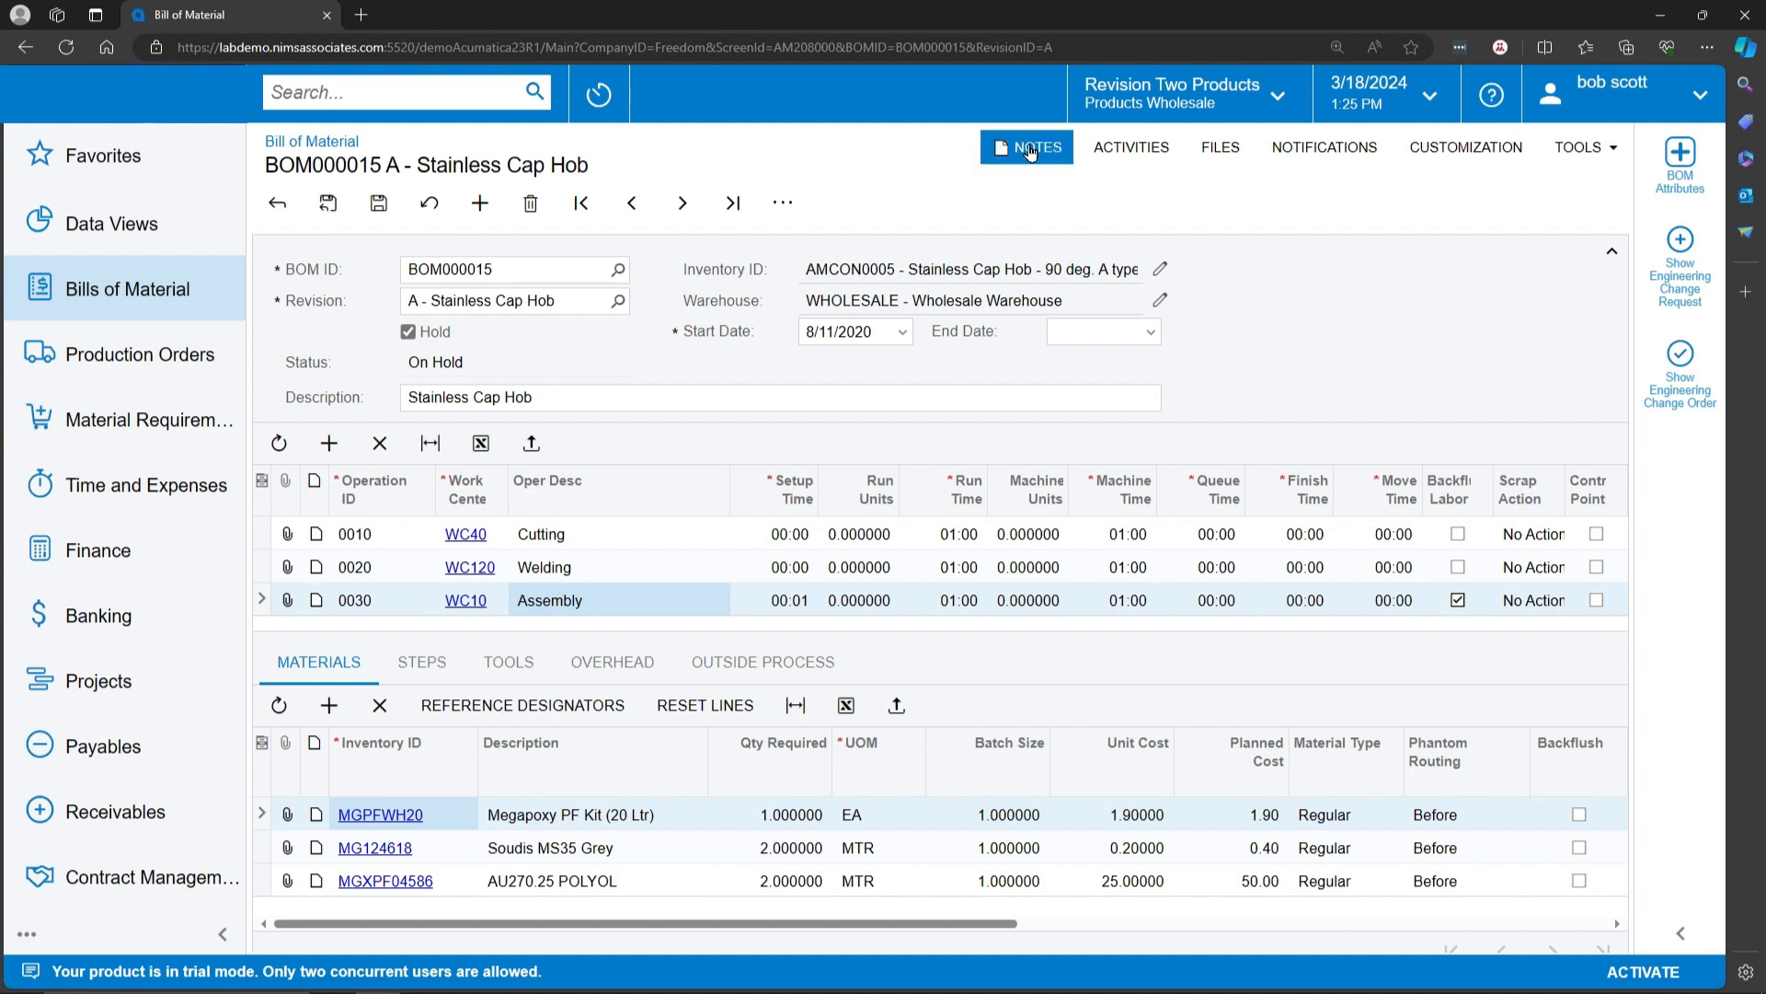
# Step: Review the note and file attachment options for the Stainless Cap Hob bill of material and close the file list
pyautogui.moveTo(1028, 152)
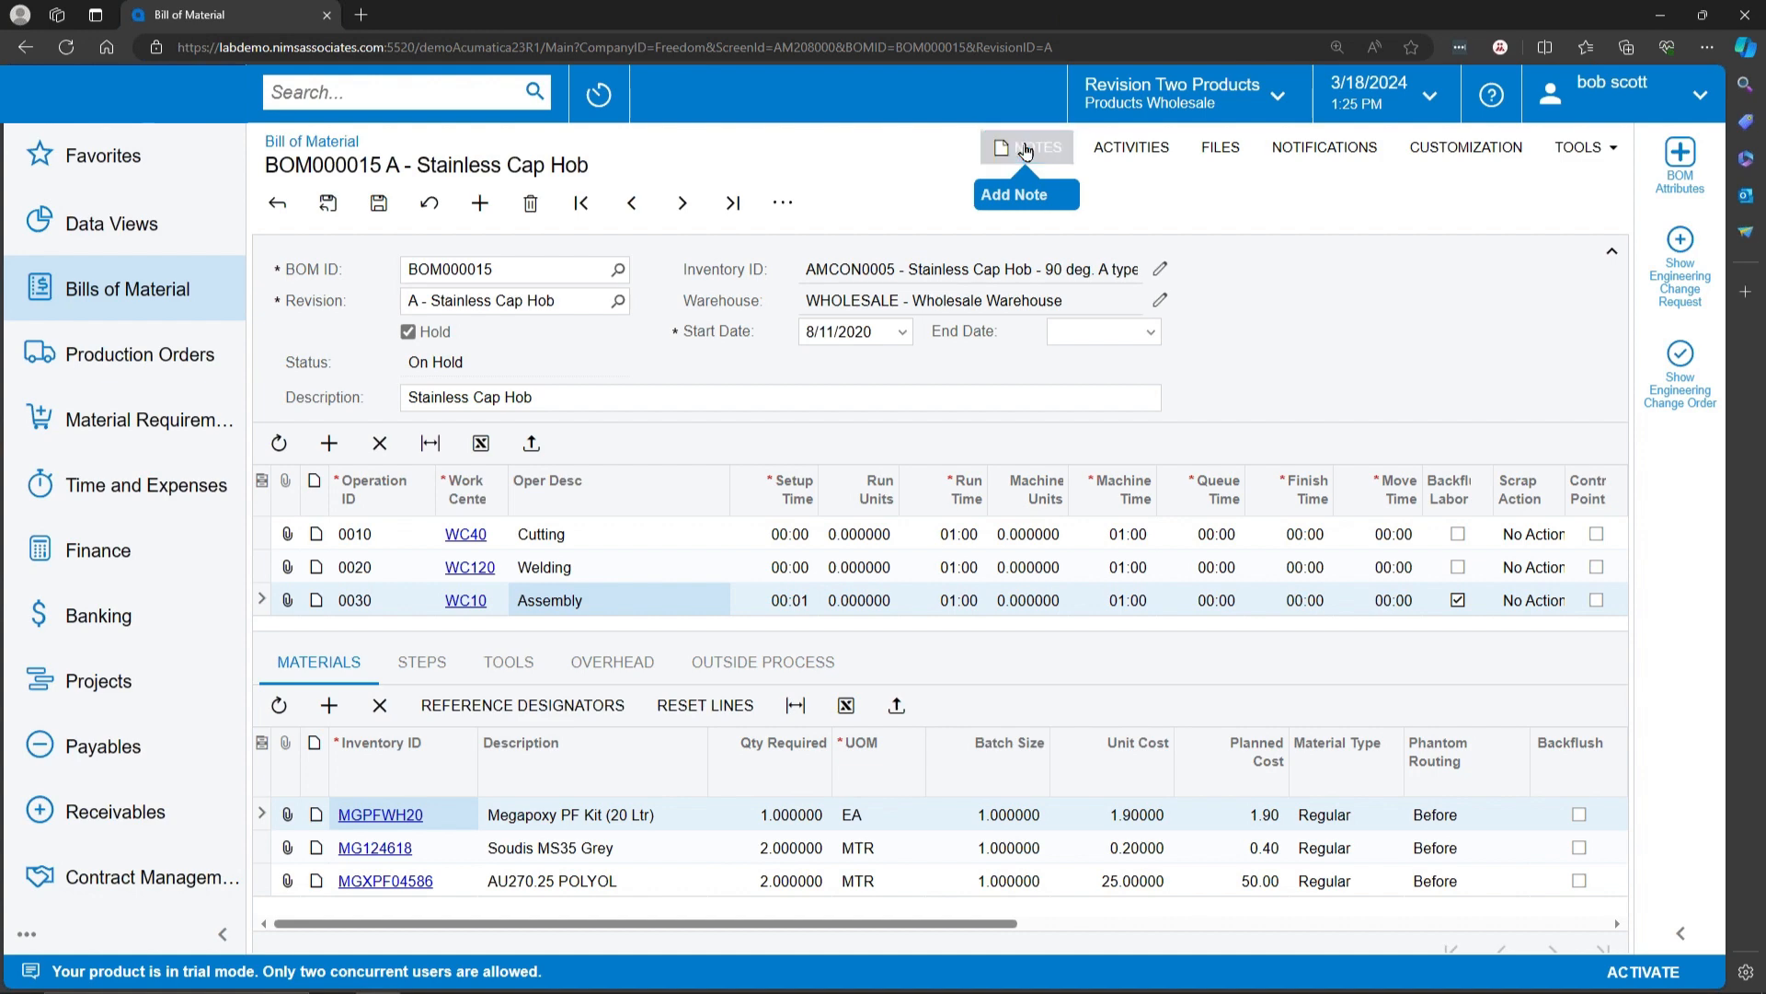
pyautogui.click(1024, 146)
pyautogui.click(1550, 189)
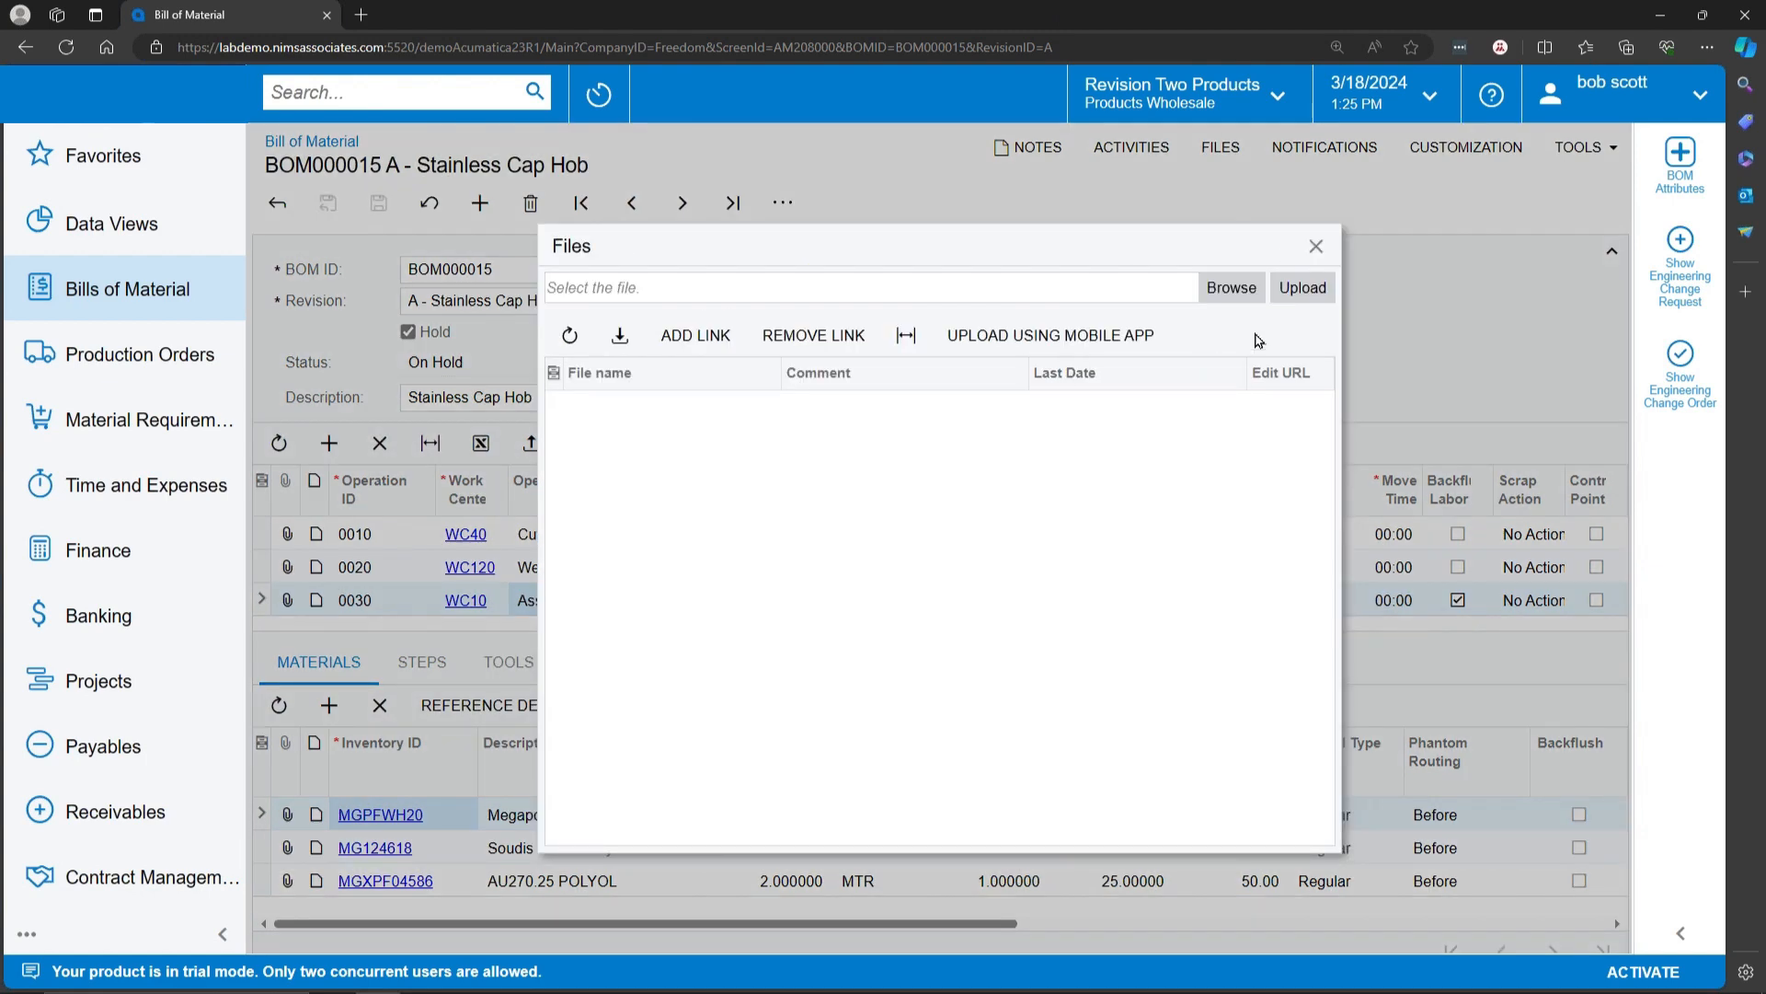
pyautogui.click(1315, 246)
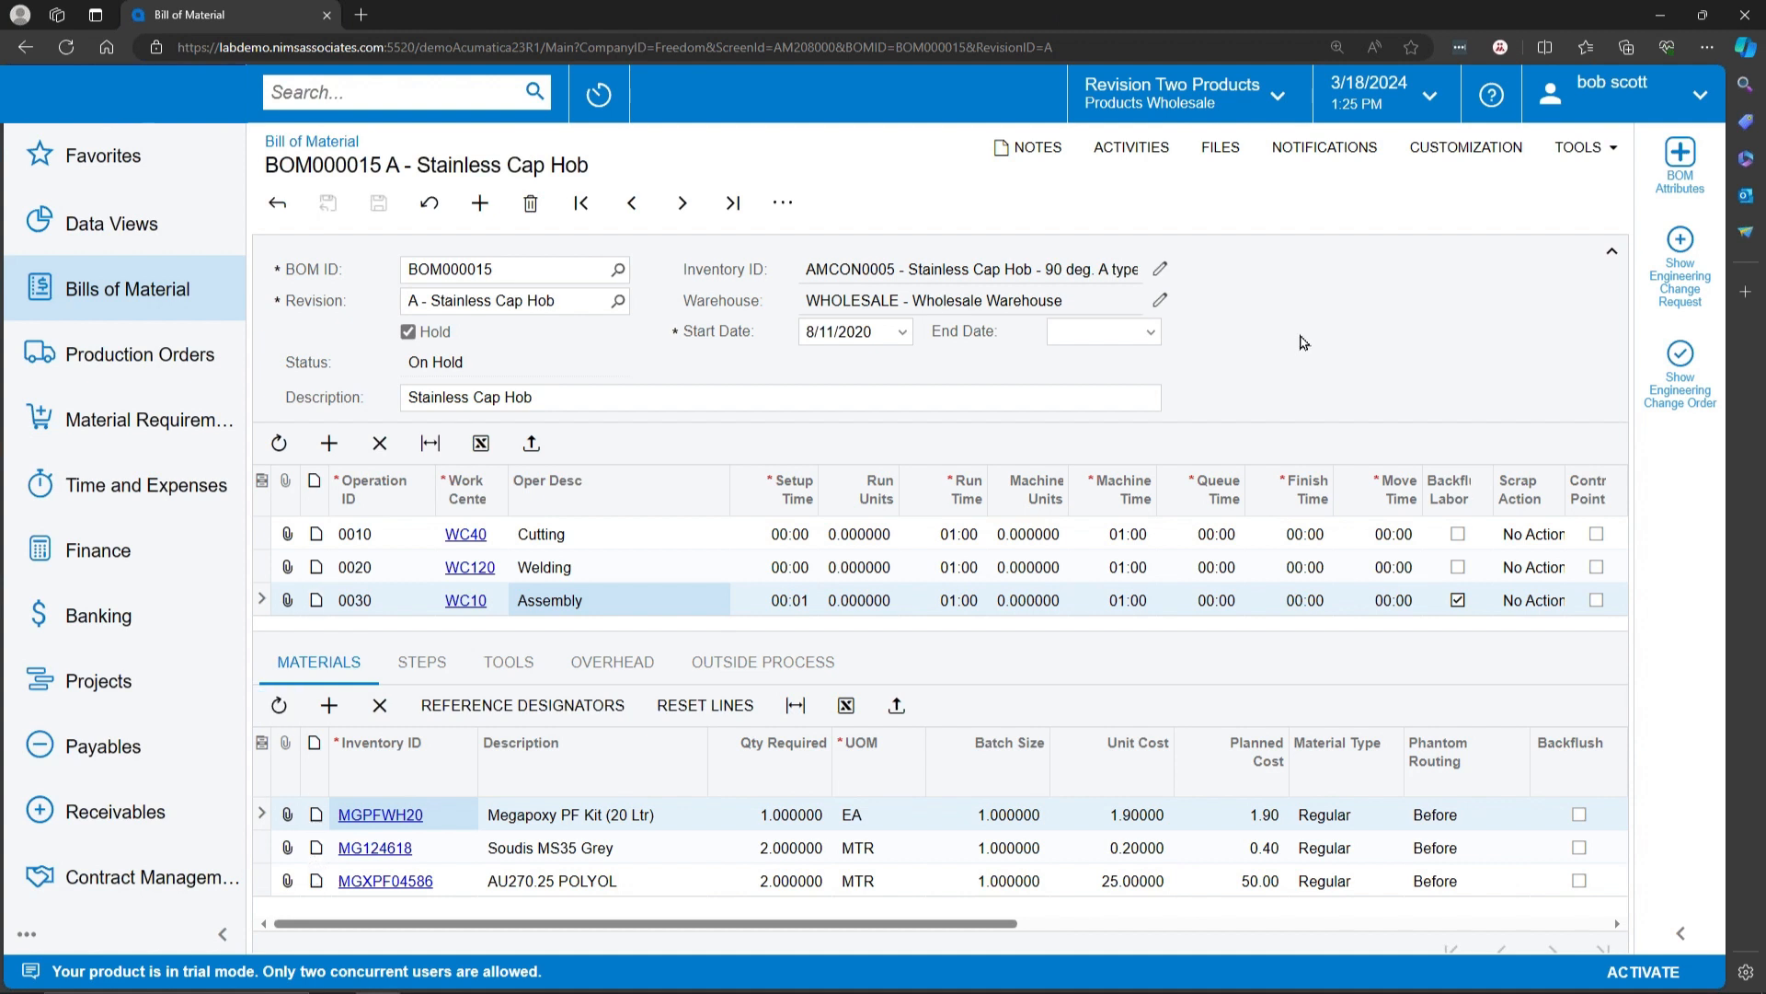
pyautogui.click(509, 300)
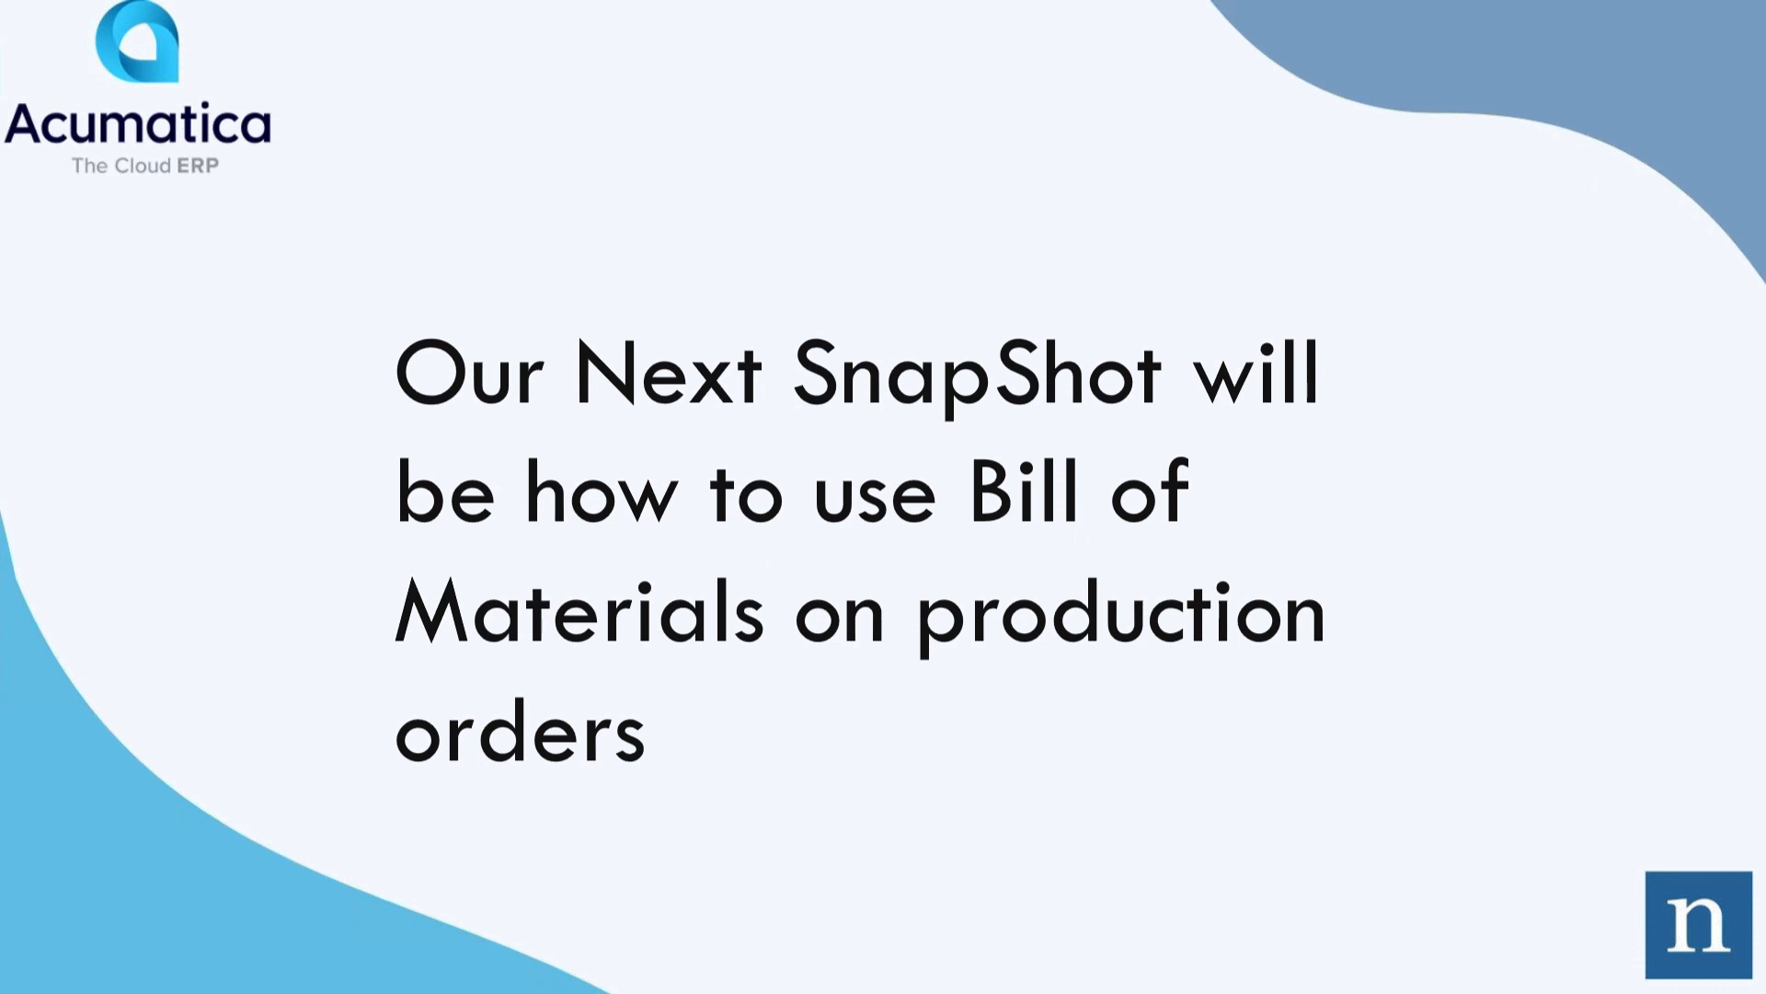
pyautogui.click(822, 128)
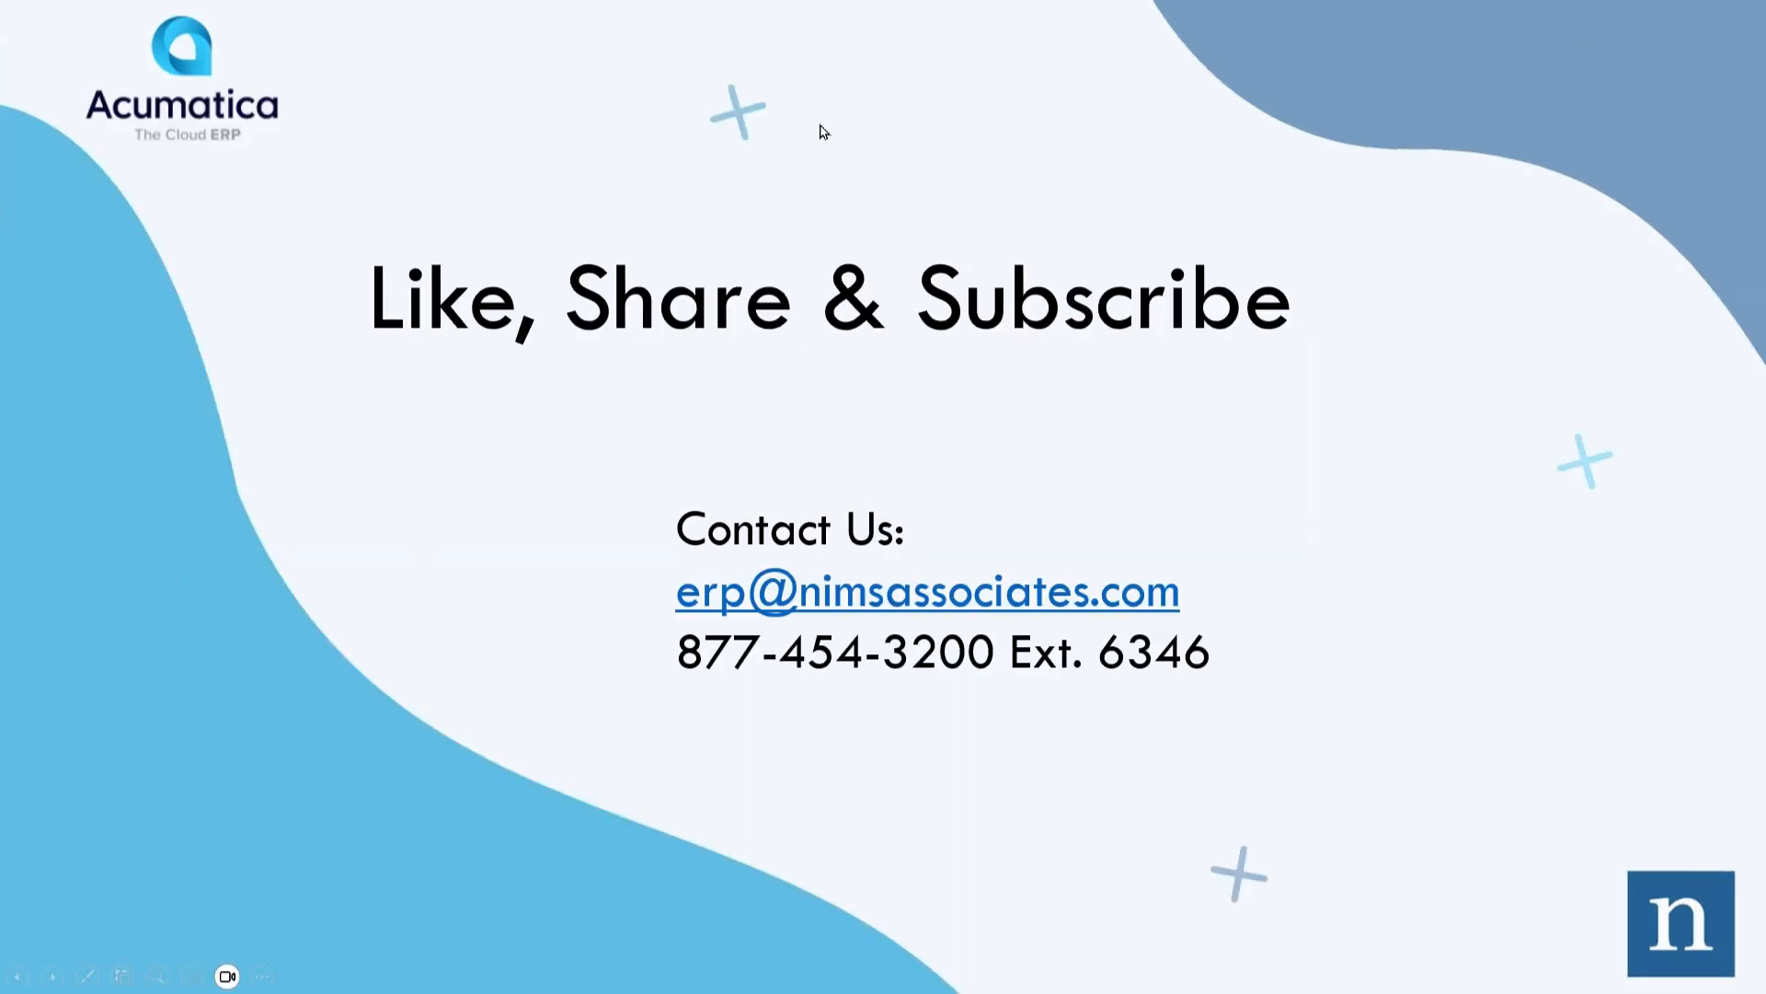